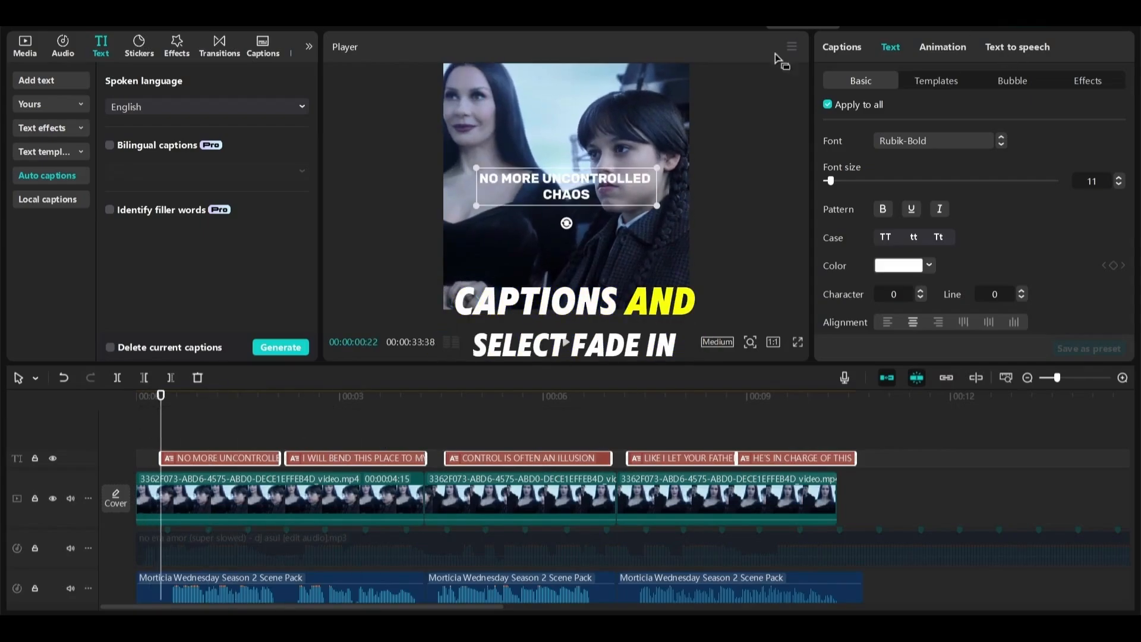
# Apply the Fade In caption animation to all the selected captions and scrub back over the first one.
pyautogui.click(693, 395)
pyautogui.click(209, 396)
pyautogui.click(942, 47)
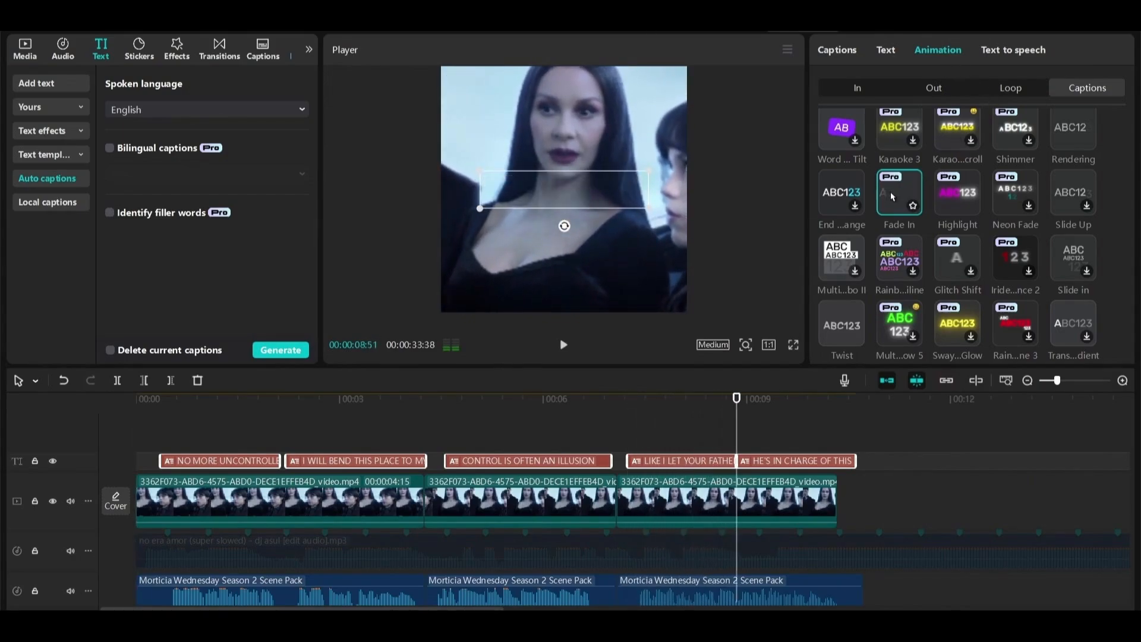
pyautogui.moveTo(170, 402); pyautogui.dragTo(209, 402)
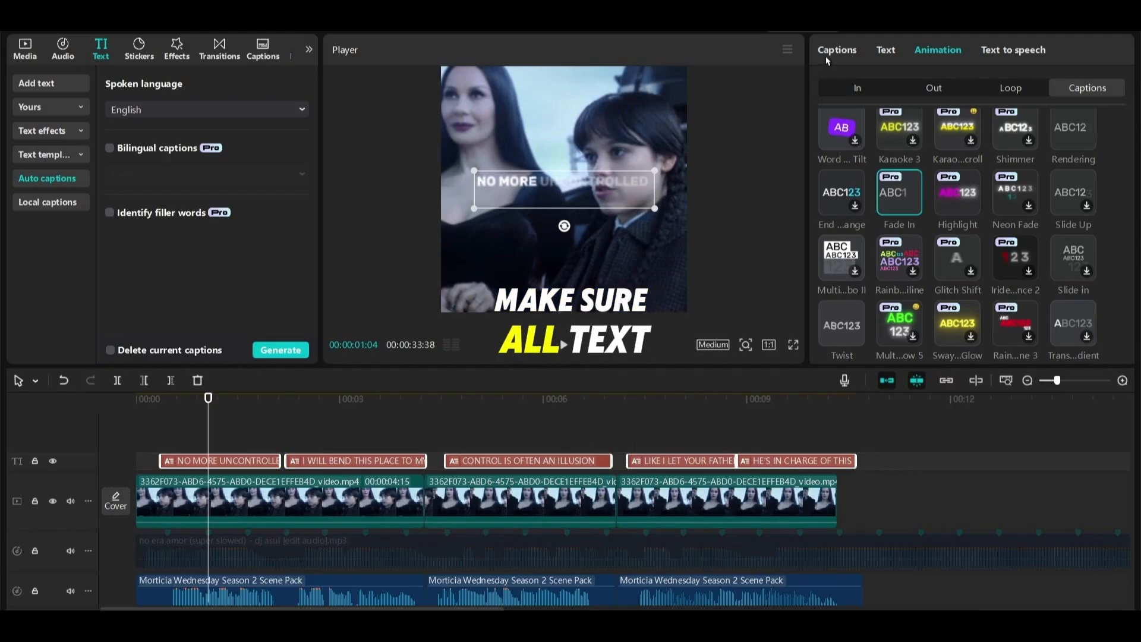
# Add a shadow to all the captions with 43% opacity and 11% bluriness.
pyautogui.click(827, 60)
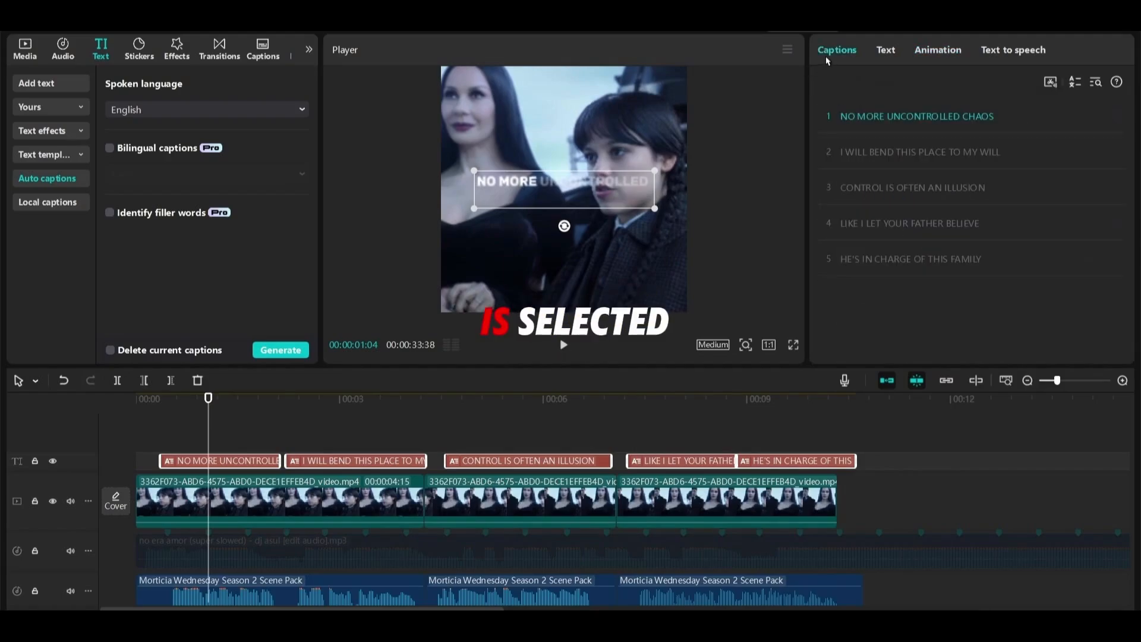
pyautogui.click(886, 50)
pyautogui.scroll(-10, 943, 187)
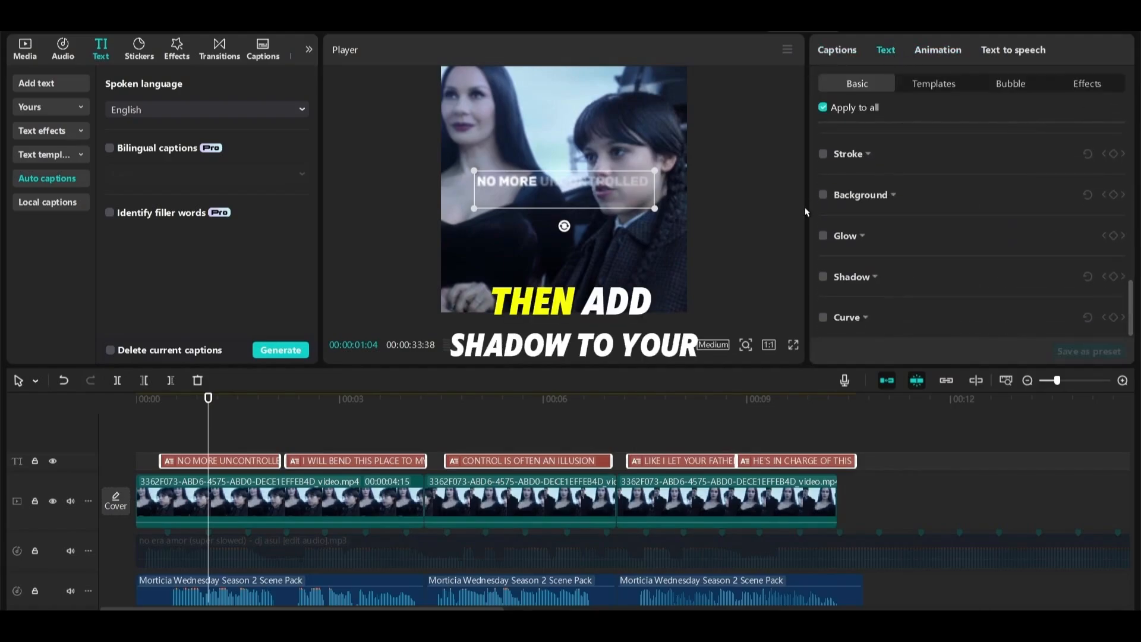
pyautogui.click(824, 277)
pyautogui.scroll(-3, 914, 231)
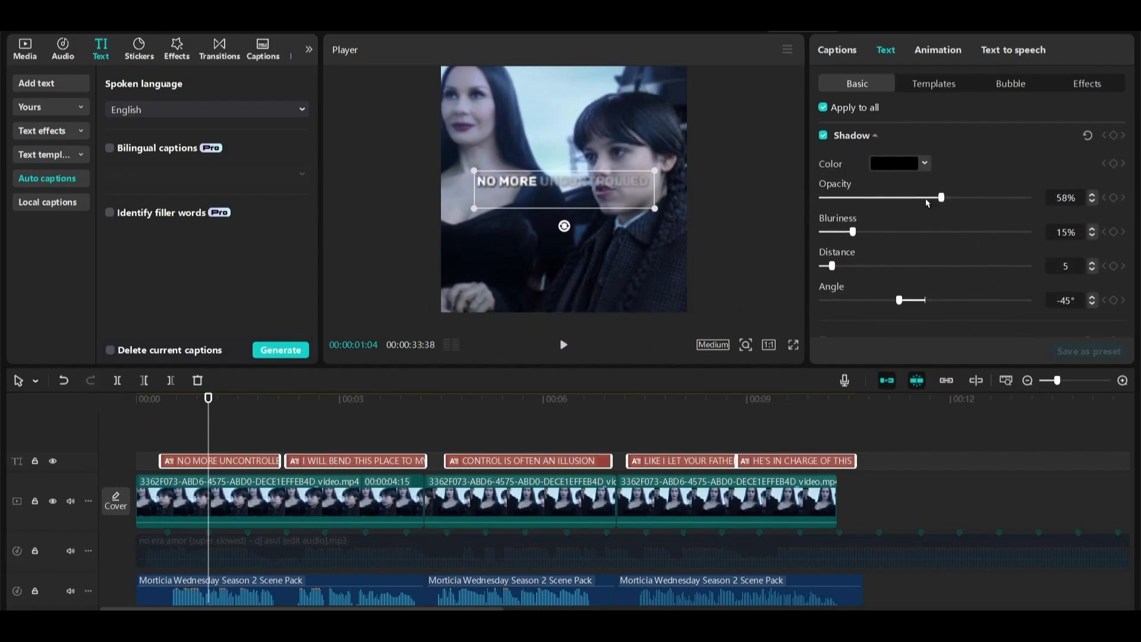
pyautogui.moveTo(941, 197)
pyautogui.mouseDown()
pyautogui.moveTo(1026, 197)
pyautogui.moveTo(954, 197)
pyautogui.mouseUp()
# Play the shadowed captions full screen to check the shadow and fade-in.
pyautogui.click(794, 344)
pyautogui.press('space')
pyautogui.press('Escape')
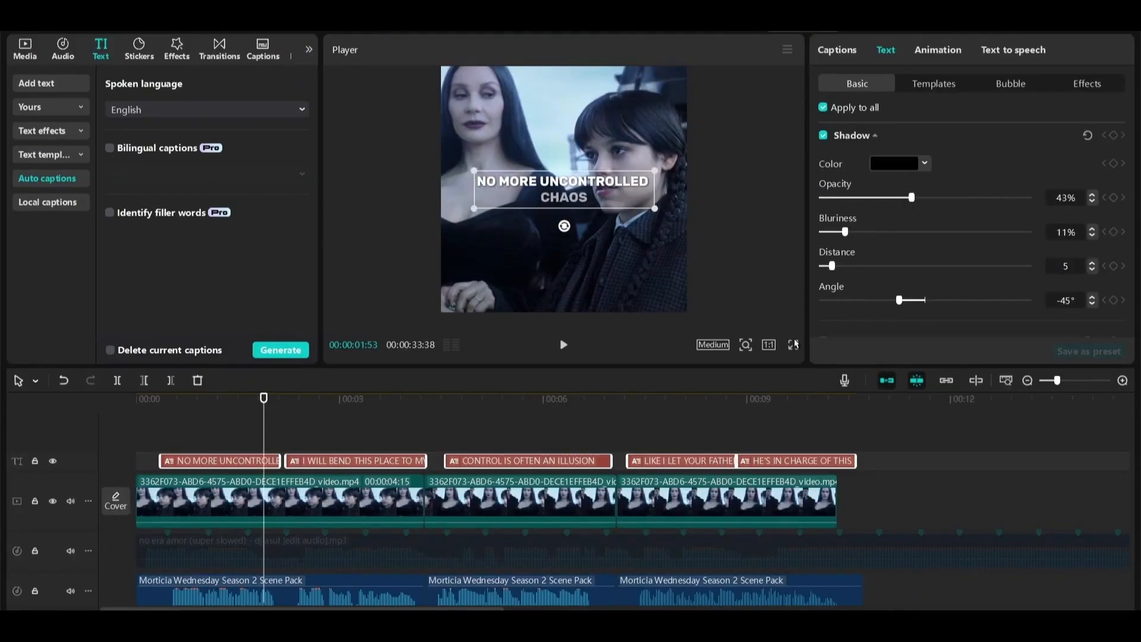
pyautogui.click(794, 344)
pyautogui.press('Escape')
pyautogui.press('space')
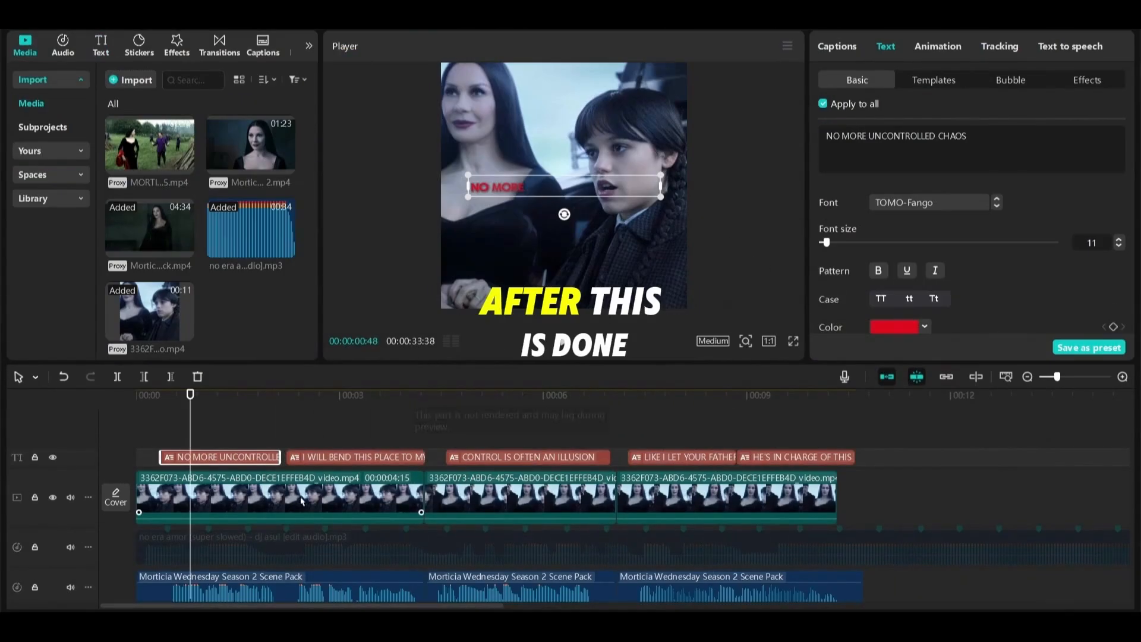
# Convert the NO MORE UNCONTROLLED CHAOS caption into its own compound clip.
pyautogui.click(214, 395)
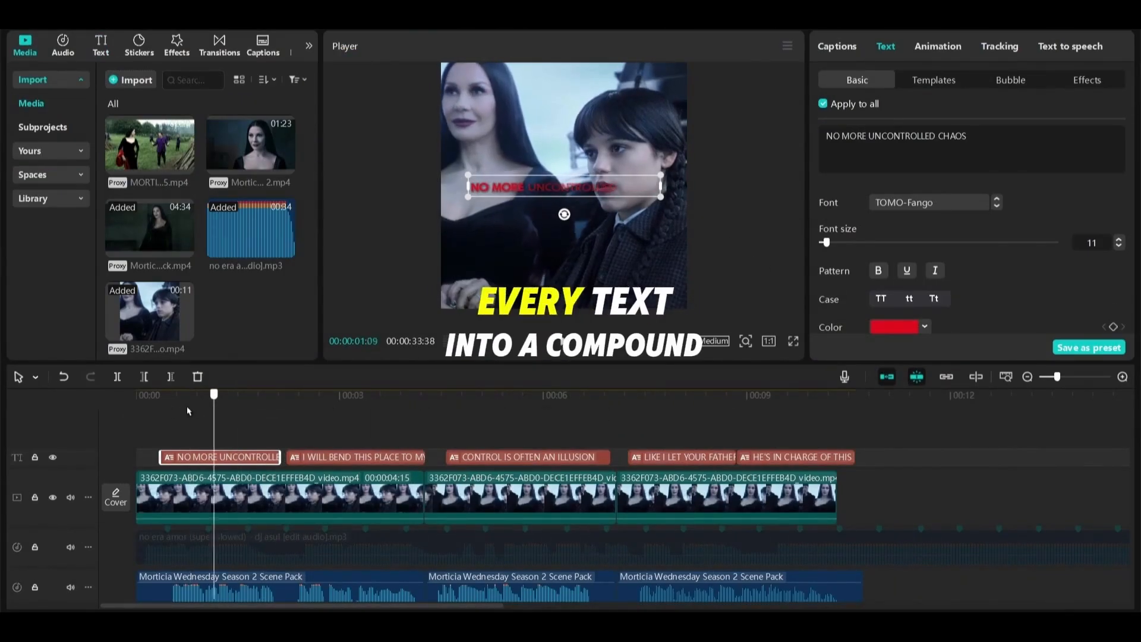
pyautogui.click(202, 394)
pyautogui.rightClick(212, 458)
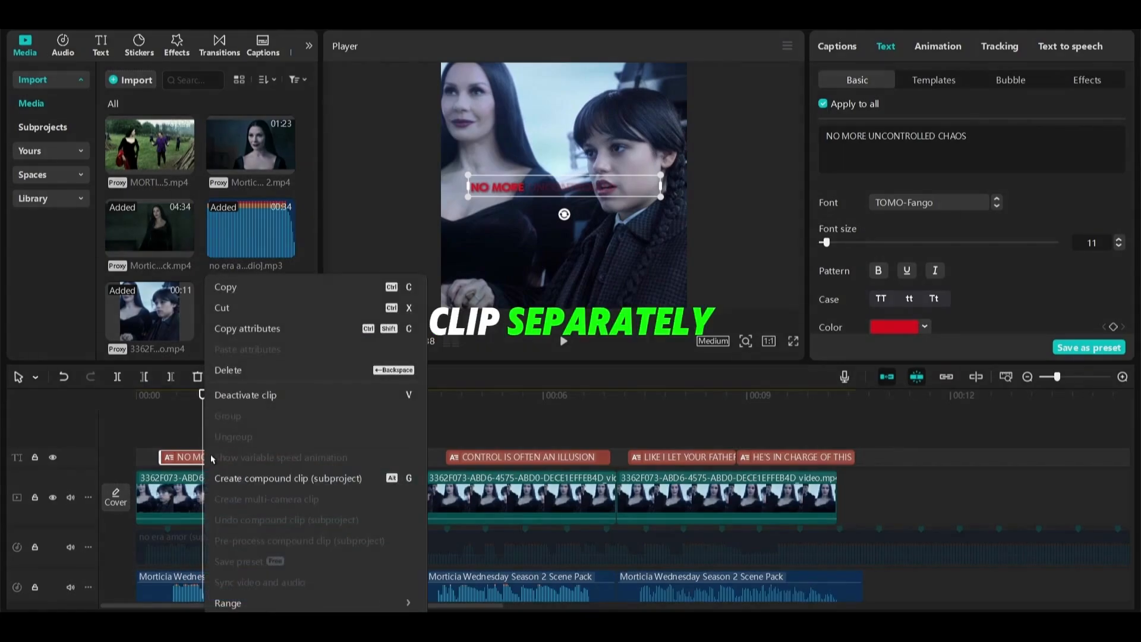
pyautogui.click(228, 482)
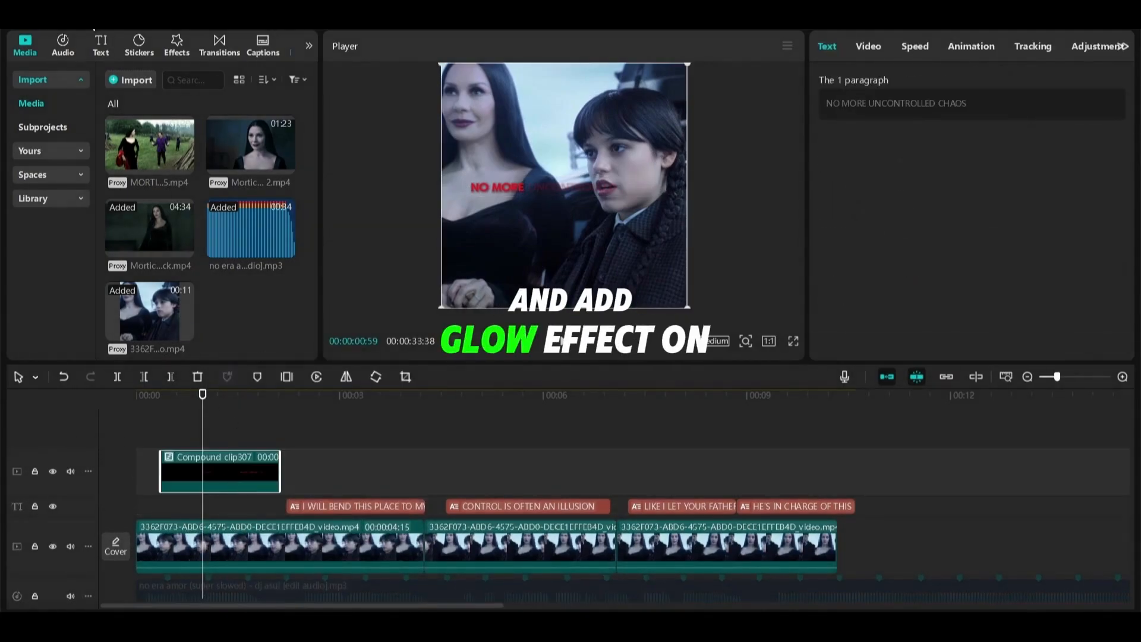
# Search the video effects for "glow" and apply Glow 2 to the first caption's compound clip.
pyautogui.click(171, 51)
pyautogui.click(149, 80)
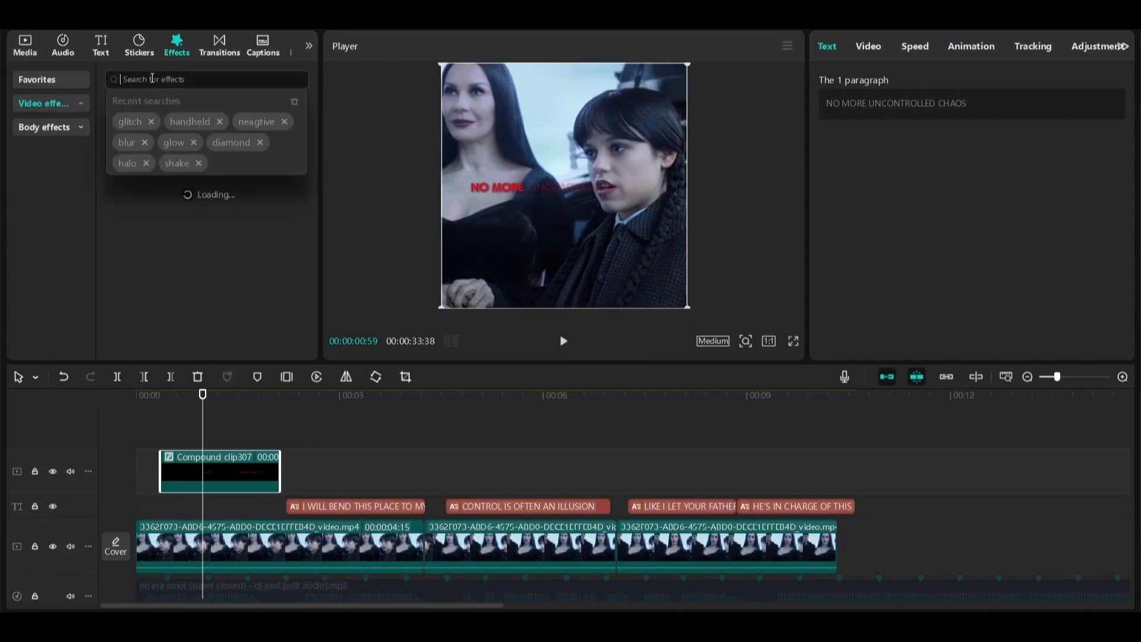
pyautogui.write('glow')
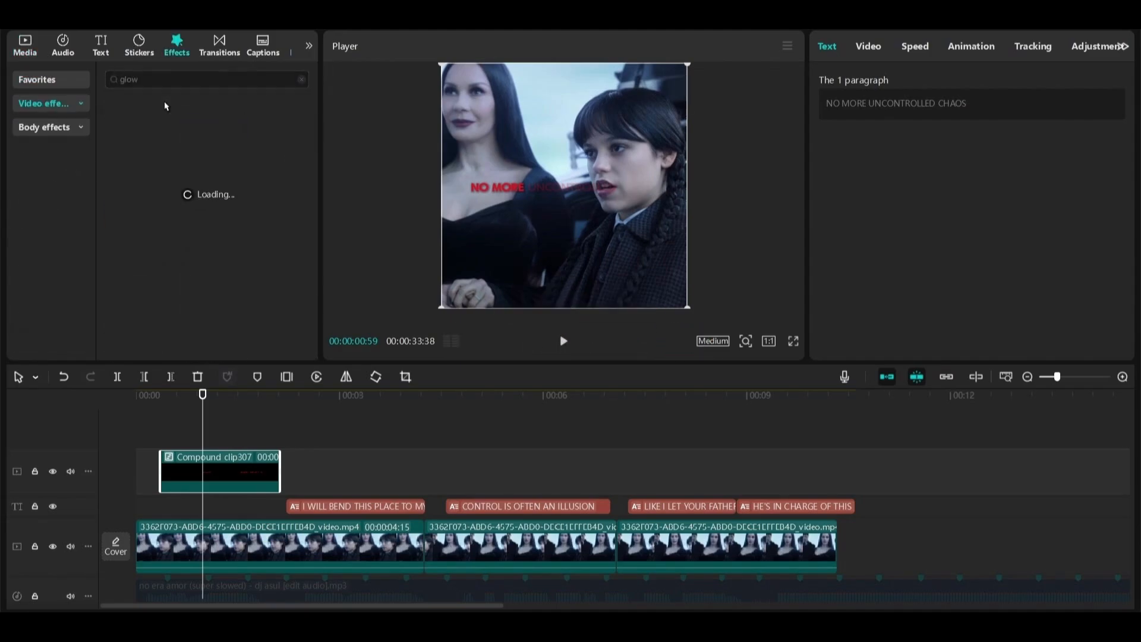
pyautogui.scroll(-3, 198, 120)
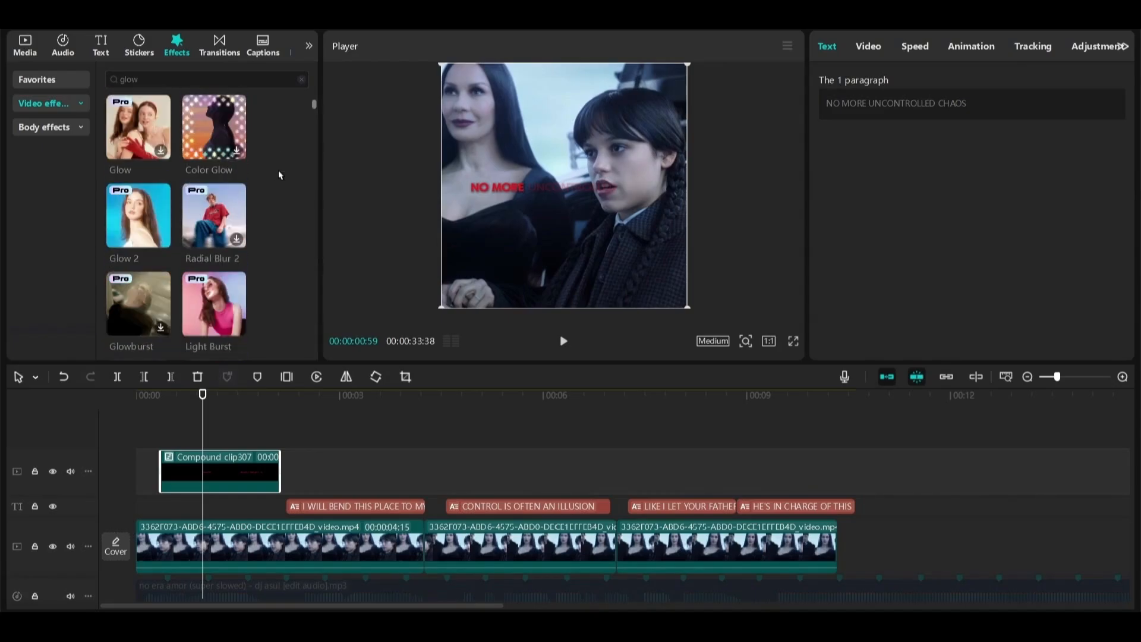
pyautogui.moveTo(143, 226); pyautogui.dragTo(174, 464)
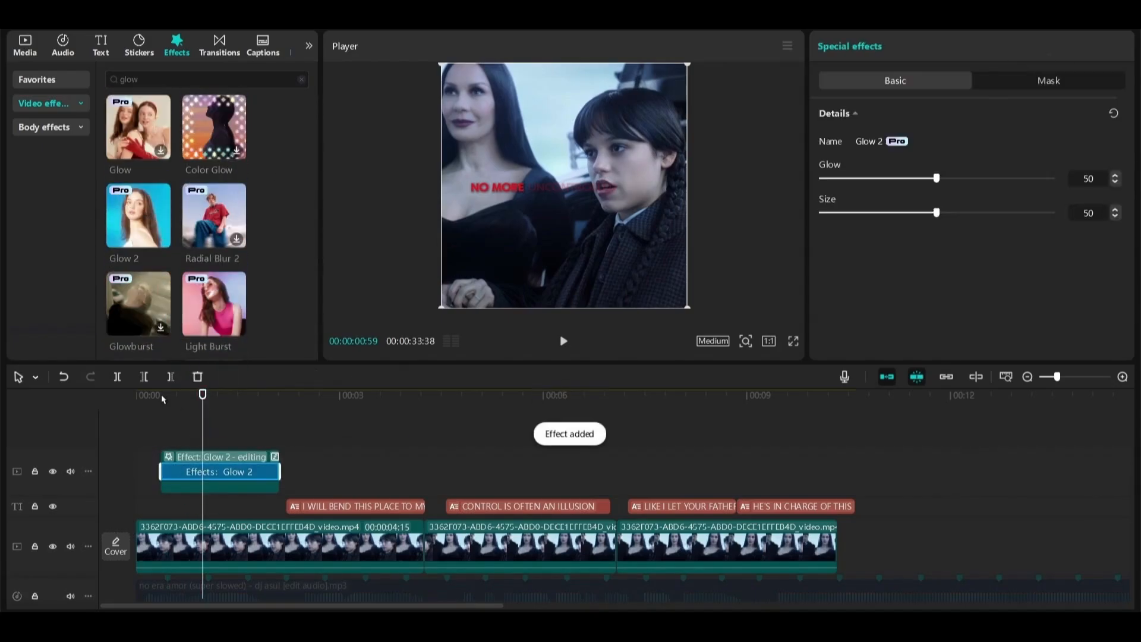
# Preview the glowing caption full screen, and set the Glow 2 intensity to 100 with a smaller size.
pyautogui.click(168, 397)
pyautogui.click(794, 341)
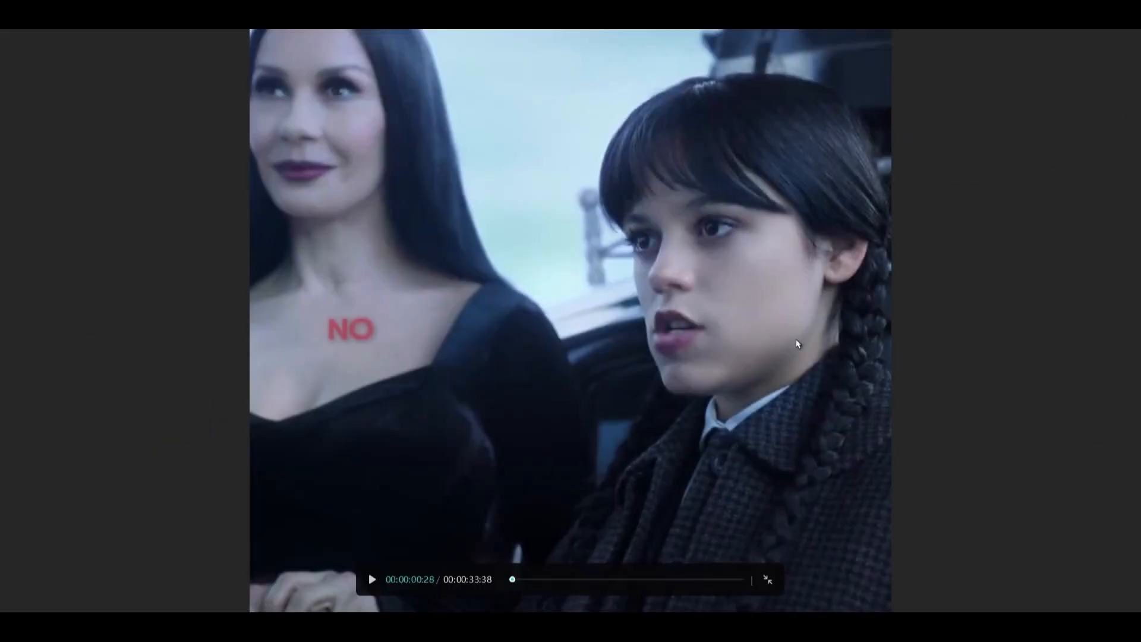
pyautogui.press('space')
pyautogui.press('space')
pyautogui.press('Escape')
pyautogui.moveTo(936, 213); pyautogui.dragTo(864, 214)
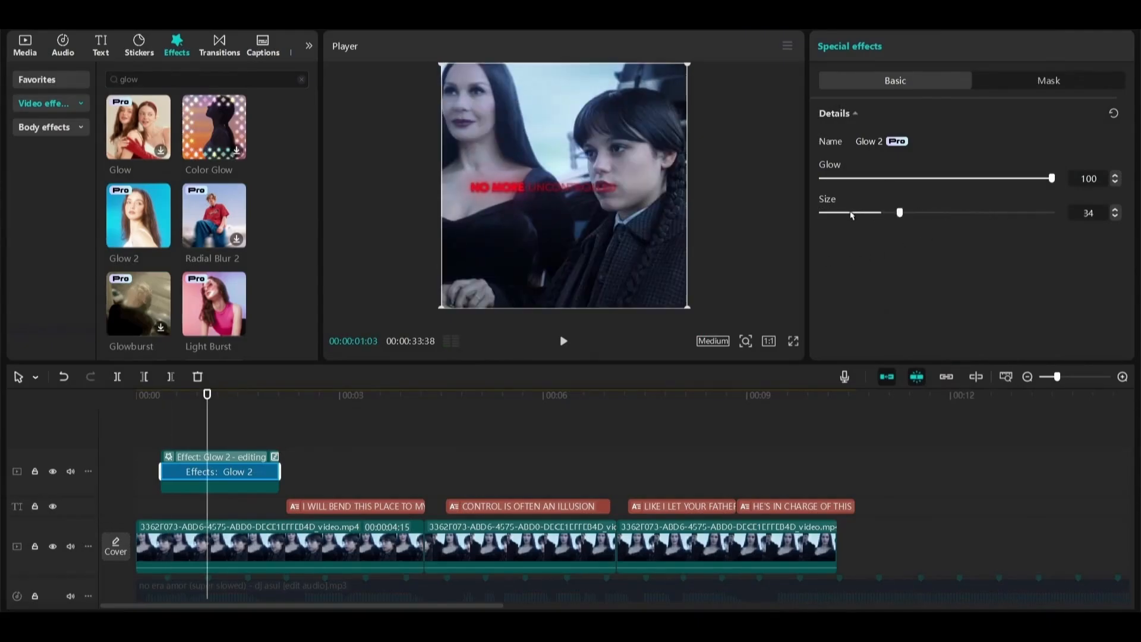
# Play the caption full screen again and fine-tune the Glow 2 effect's intensity, with its size at 47.
pyautogui.click(794, 340)
pyautogui.press('space')
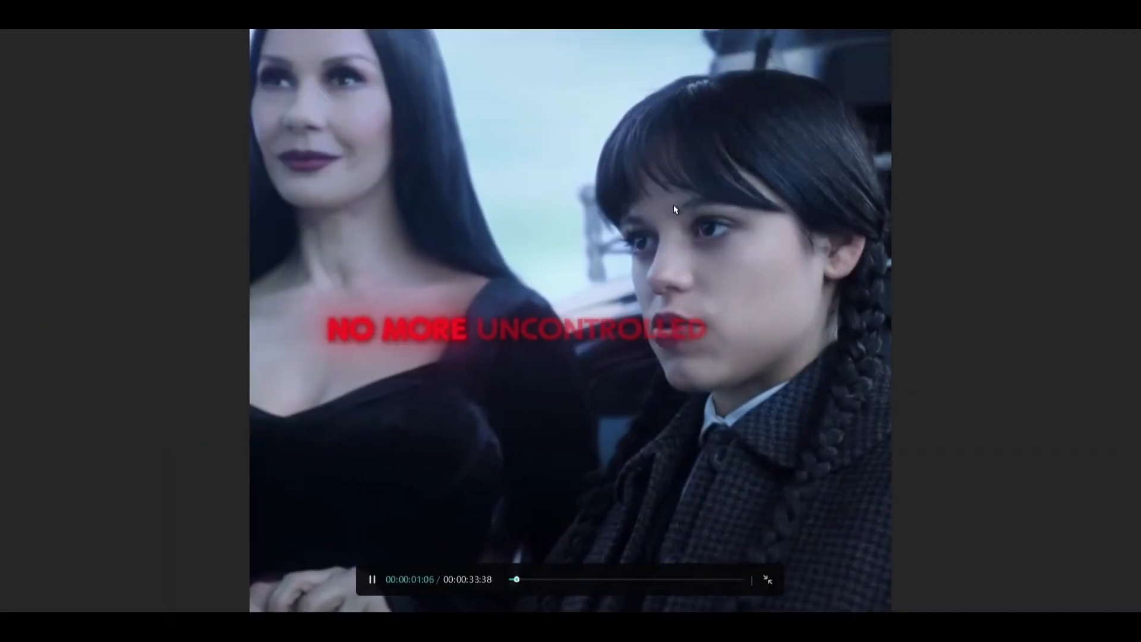
pyautogui.press('space')
pyautogui.press('Escape')
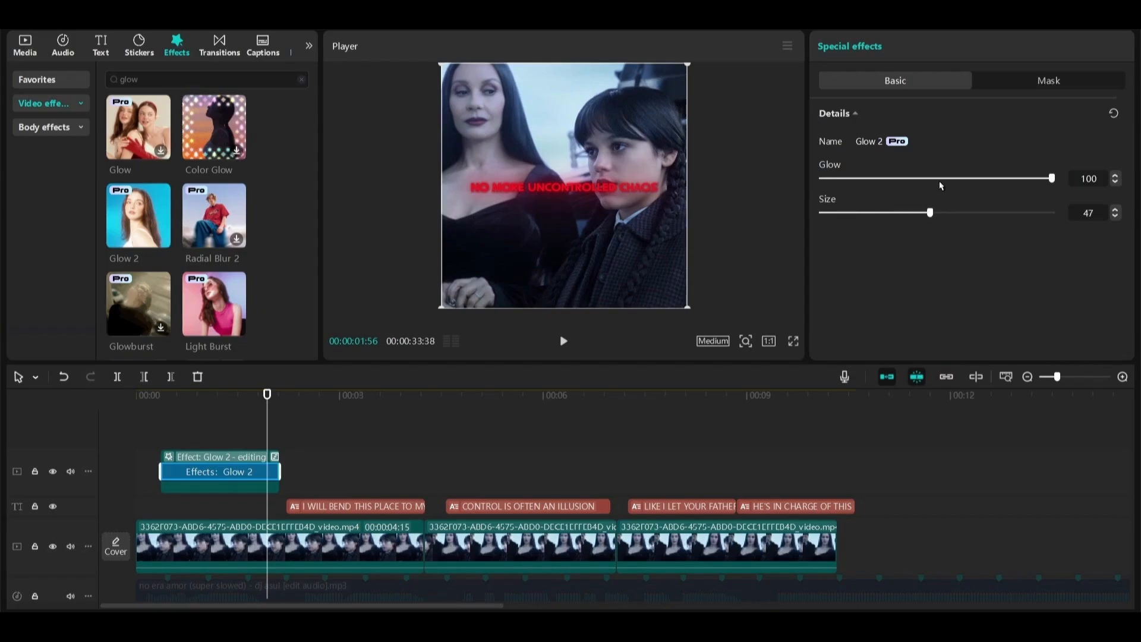
pyautogui.click(950, 179)
pyautogui.click(173, 432)
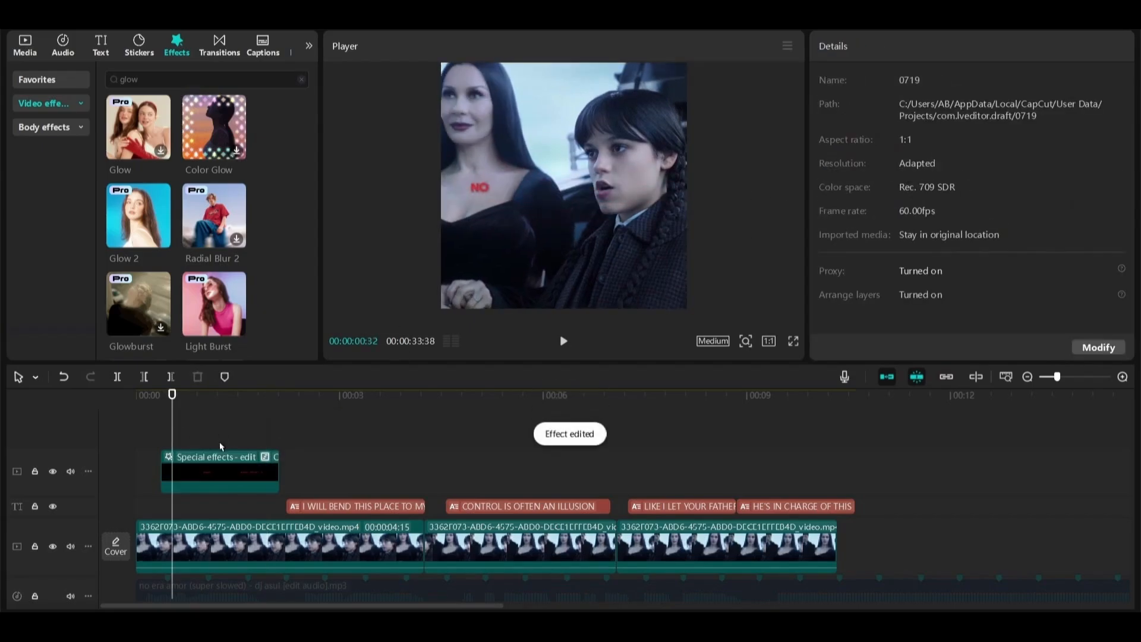
# Select the first caption's compound clip and move the playhead to 00:00:01:15.
pyautogui.click(197, 459)
pyautogui.moveTo(168, 401)
pyautogui.mouseDown()
pyautogui.moveTo(280, 410)
pyautogui.moveTo(181, 420)
pyautogui.mouseUp()
pyautogui.click(178, 429)
pyautogui.click(205, 476)
pyautogui.click(221, 395)
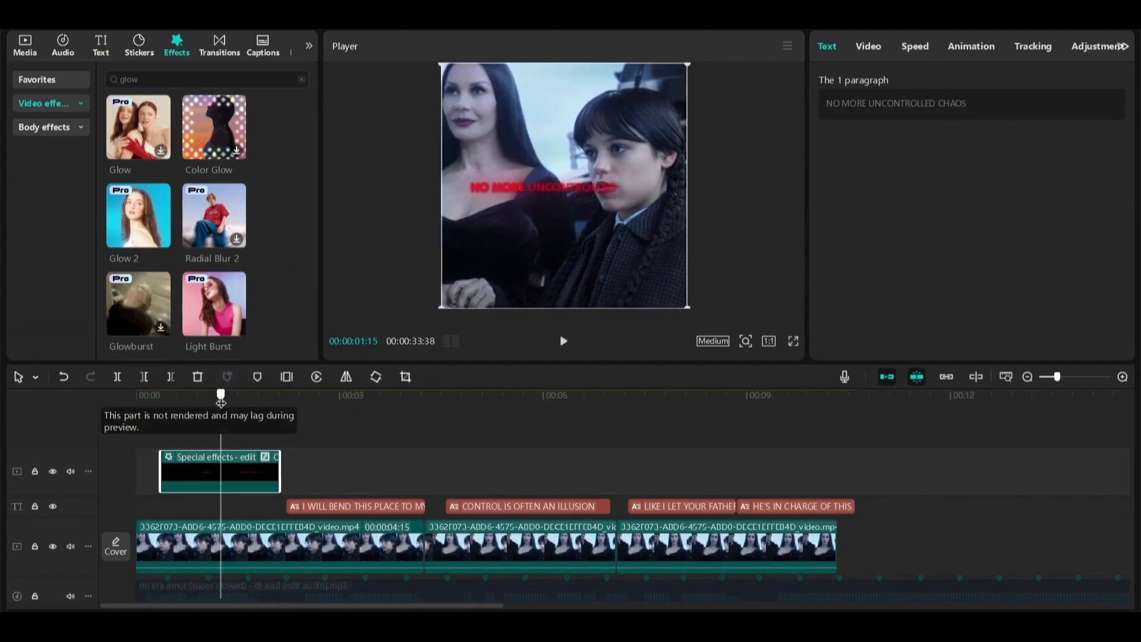
# Add a Split mask to the first caption's compound clip.
pyautogui.click(868, 46)
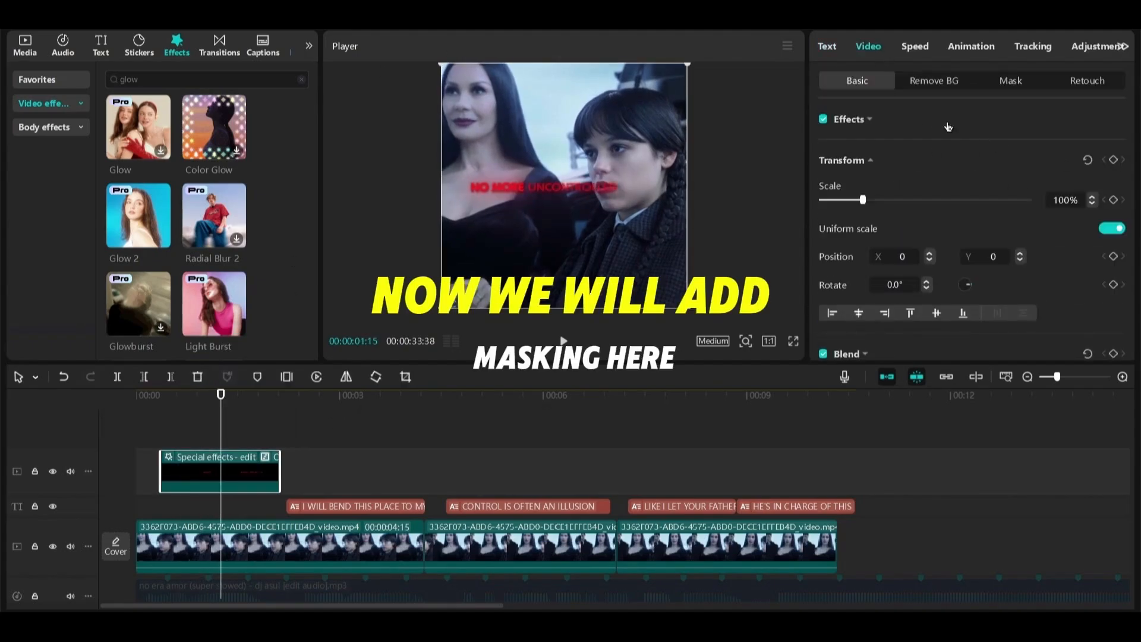
pyautogui.scroll(-4, 966, 131)
pyautogui.scroll(4, 968, 132)
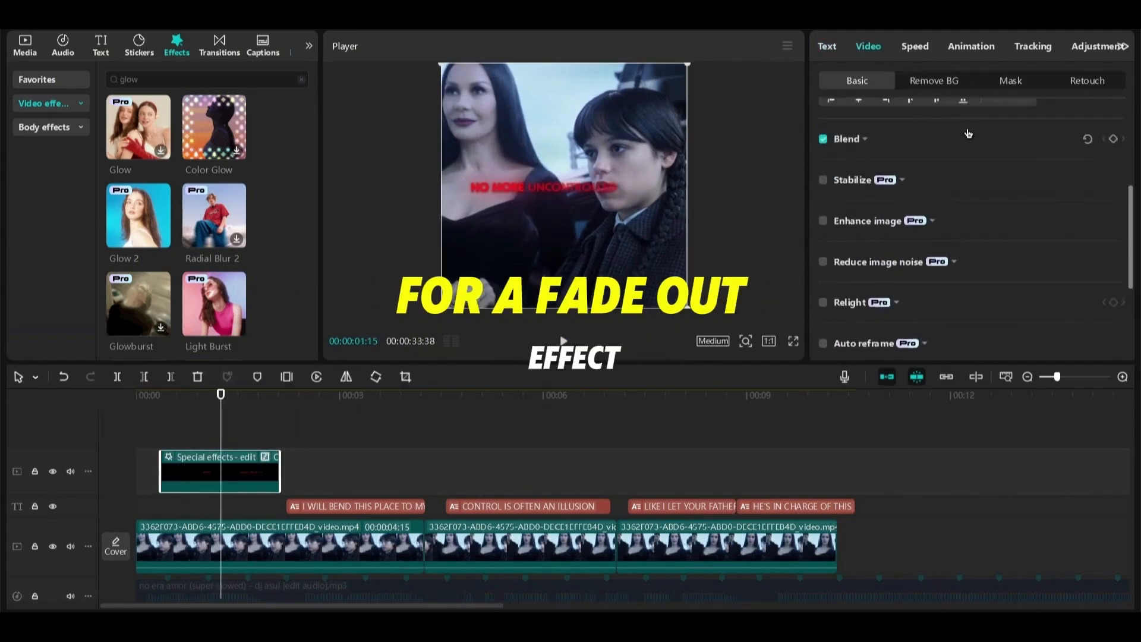
pyautogui.click(930, 81)
pyautogui.click(1023, 82)
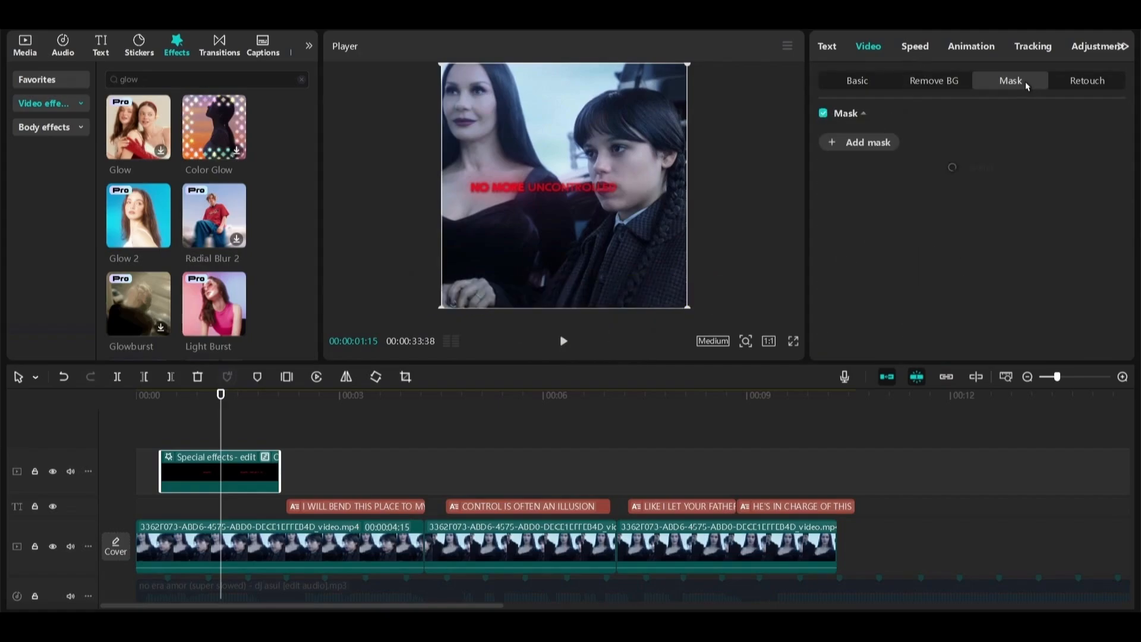
pyautogui.click(852, 145)
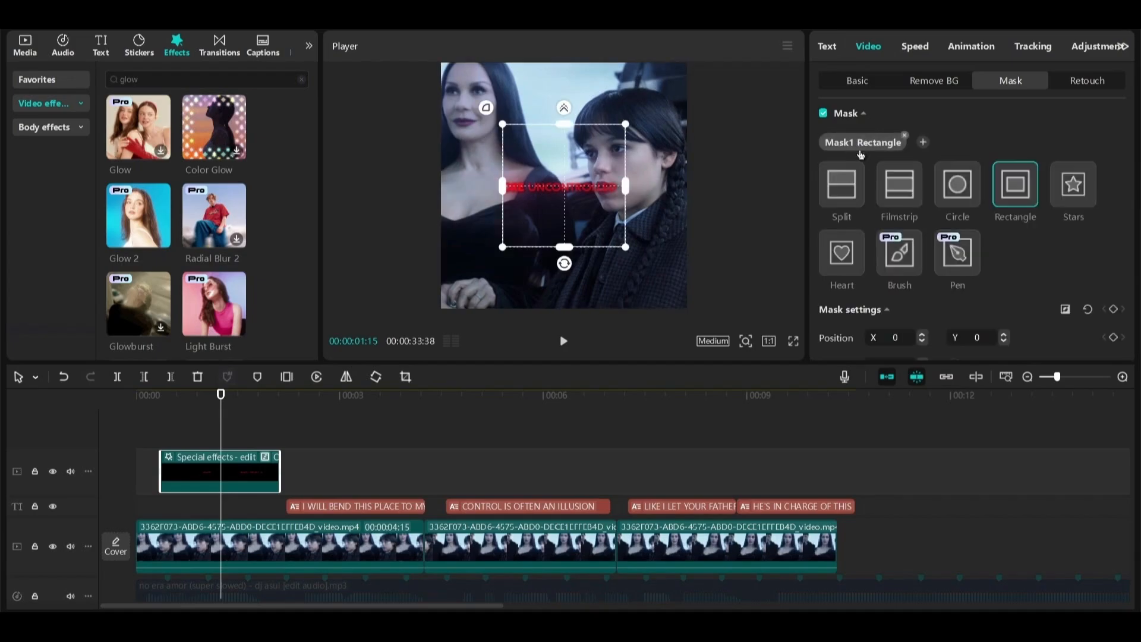
pyautogui.click(855, 190)
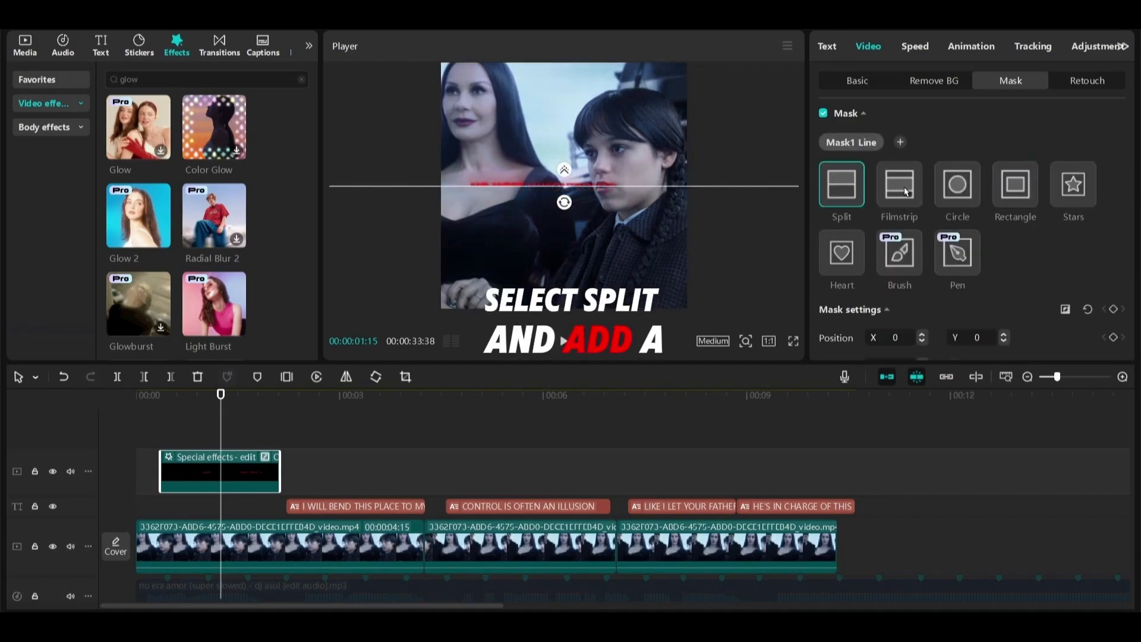
# At 00:00:01:39, rotate the split mask to a vertical 90° and place it left of the caption text at X -816, Y -176.
pyautogui.scroll(-1, 963, 260)
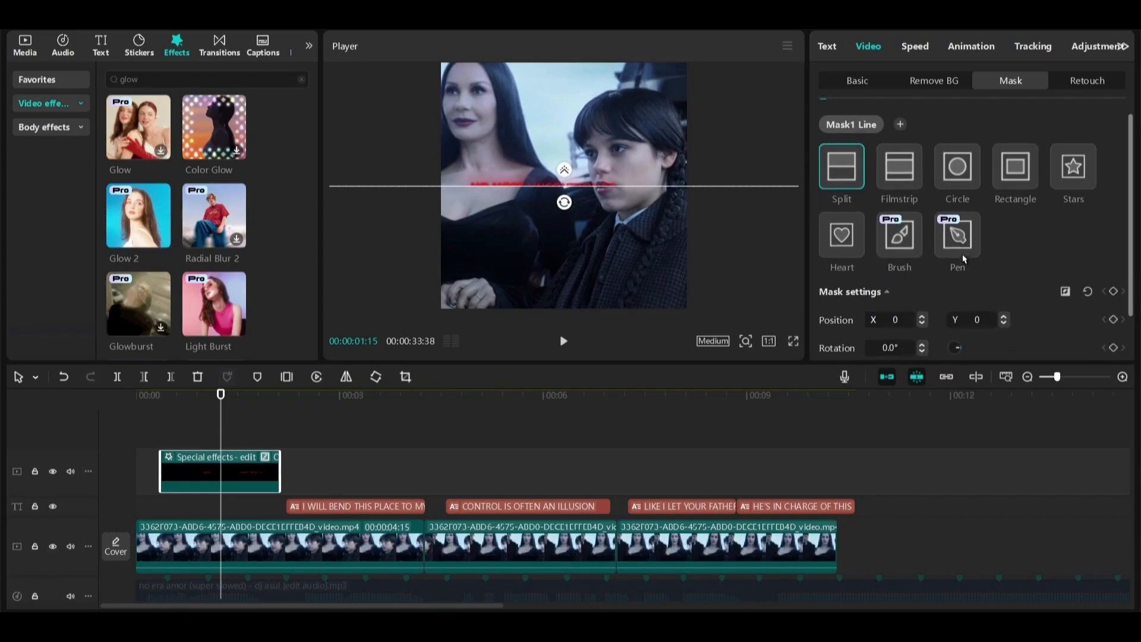
pyautogui.moveTo(236, 401); pyautogui.dragTo(247, 404)
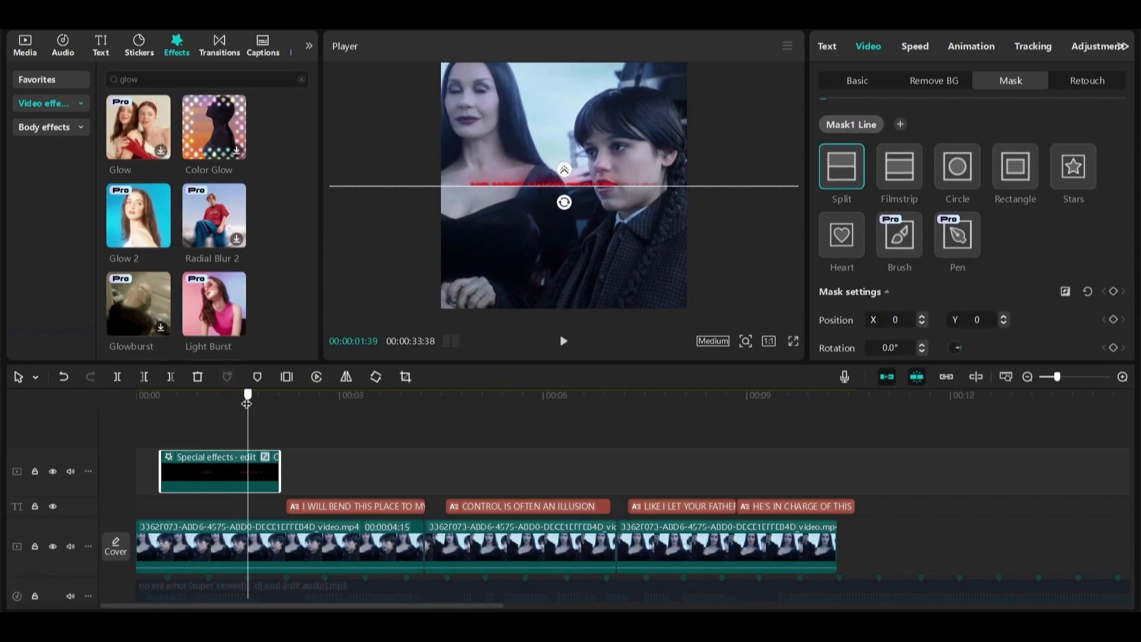
pyautogui.scroll(-1, 1095, 188)
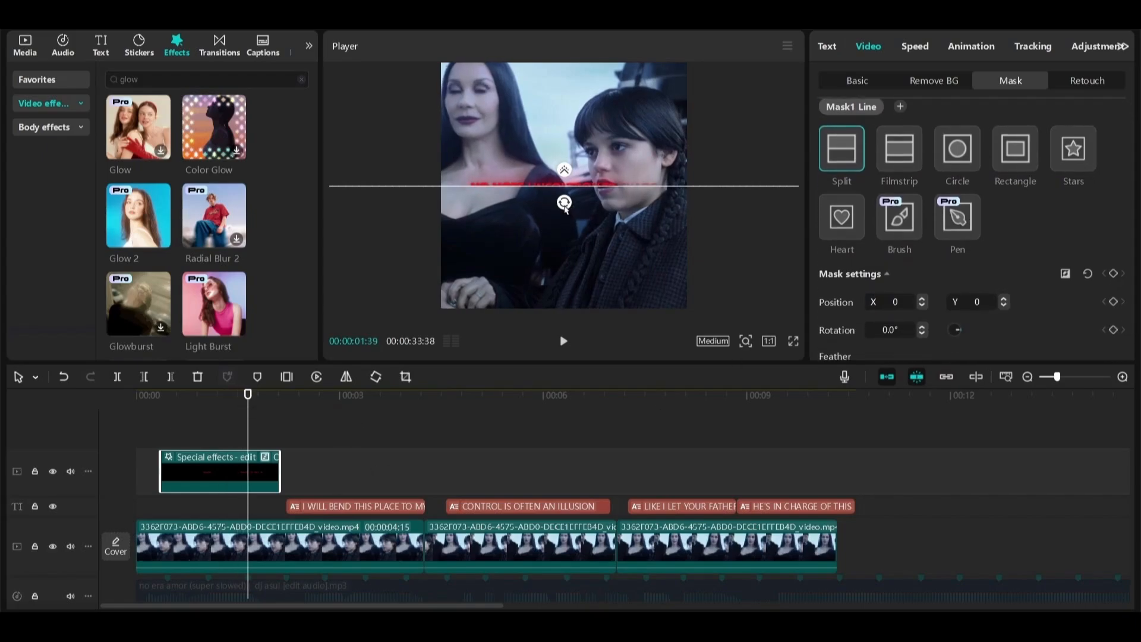
pyautogui.moveTo(564, 203); pyautogui.dragTo(612, 267)
pyautogui.moveTo(568, 190); pyautogui.dragTo(384, 241)
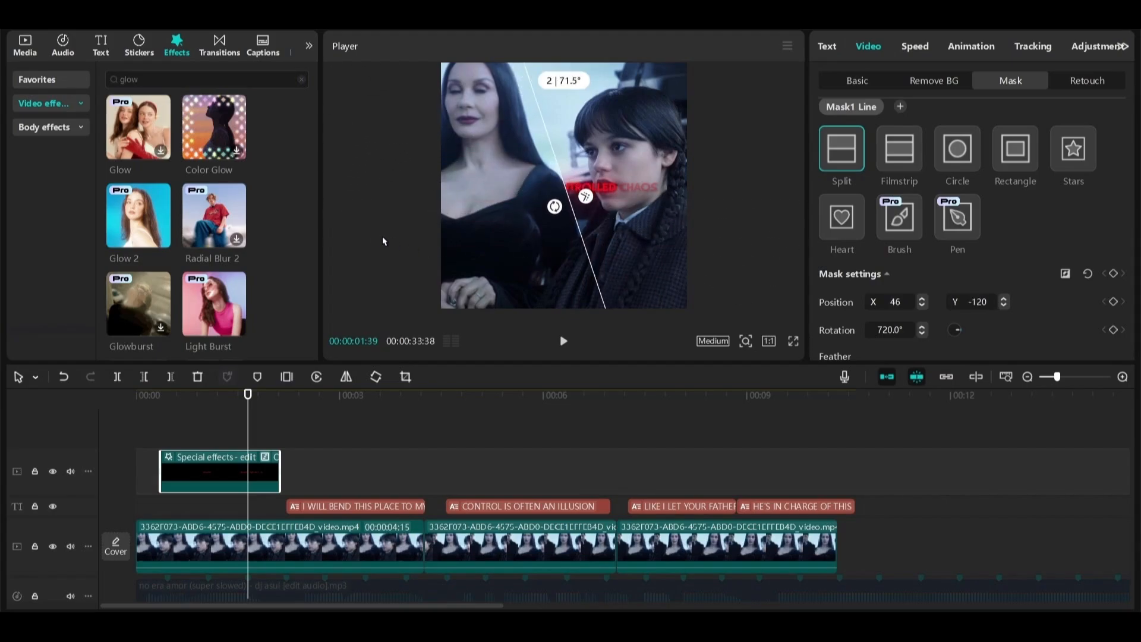
pyautogui.moveTo(339, 203); pyautogui.dragTo(510, 203)
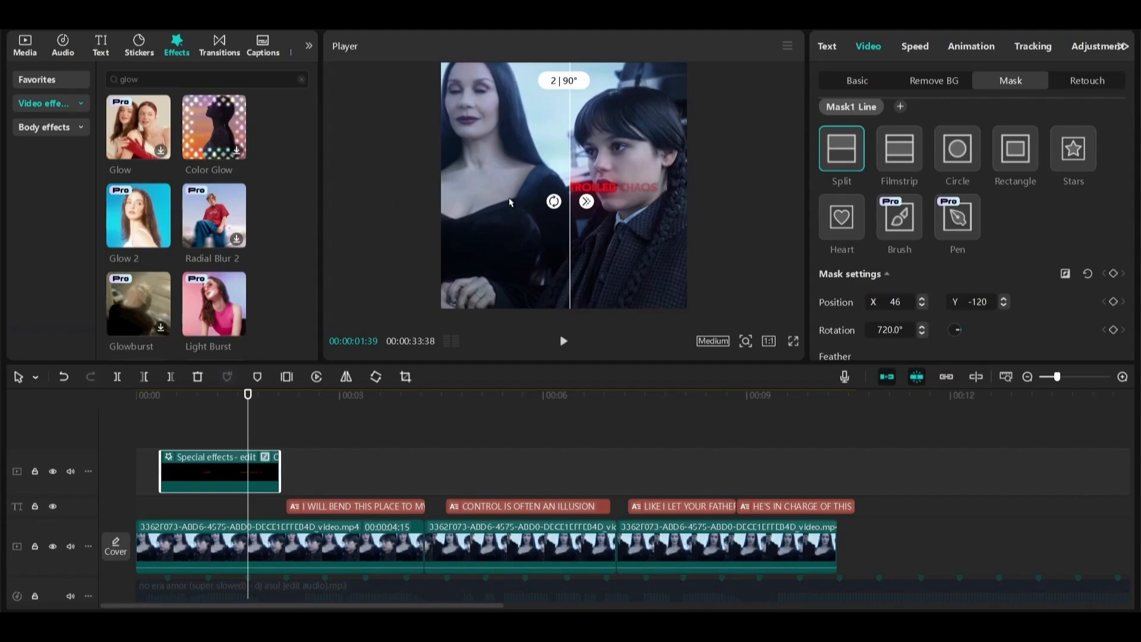
pyautogui.moveTo(575, 177); pyautogui.dragTo(461, 184)
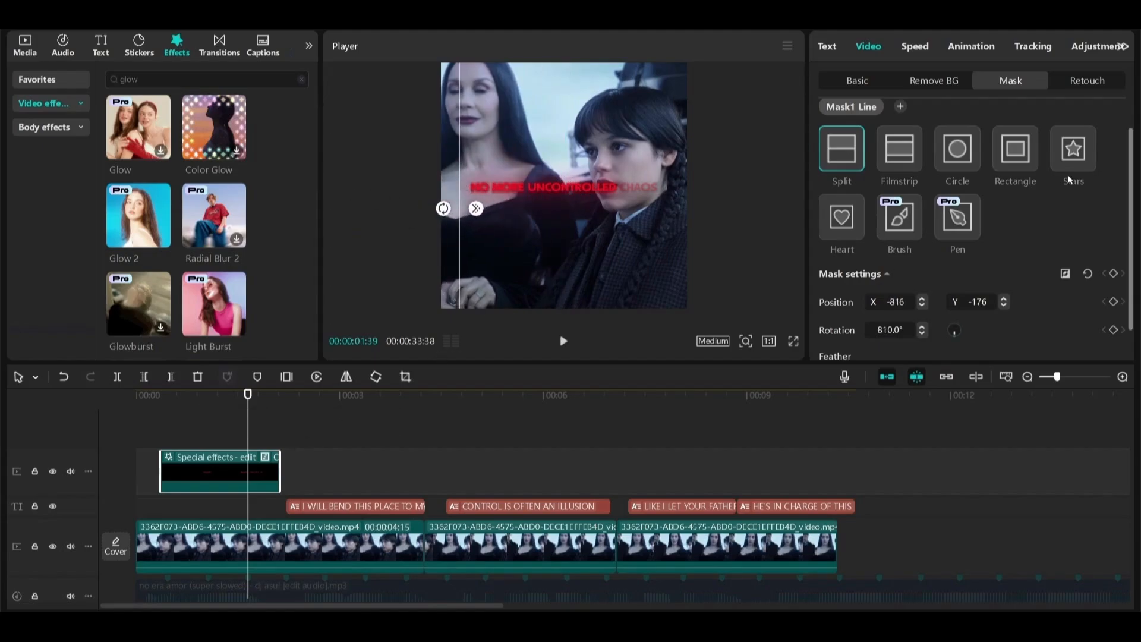
# Add a mask keyframe to the first caption's clip at 00:00:01:39 and shift it to 00:00:01:57.
pyautogui.click(1113, 273)
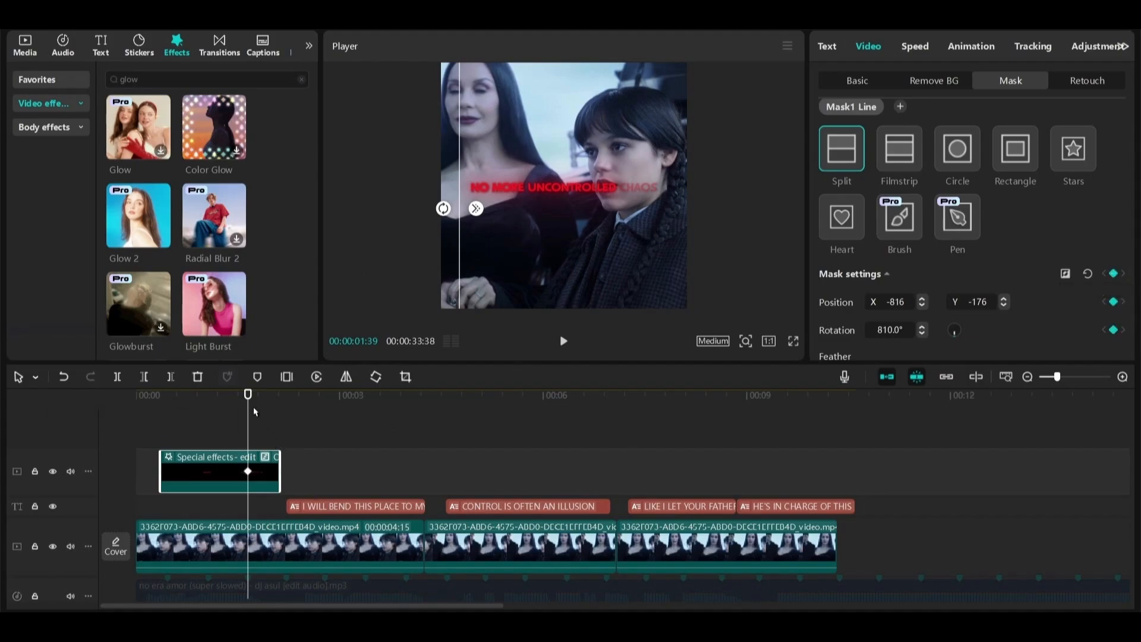
pyautogui.moveTo(258, 405); pyautogui.dragTo(266, 408)
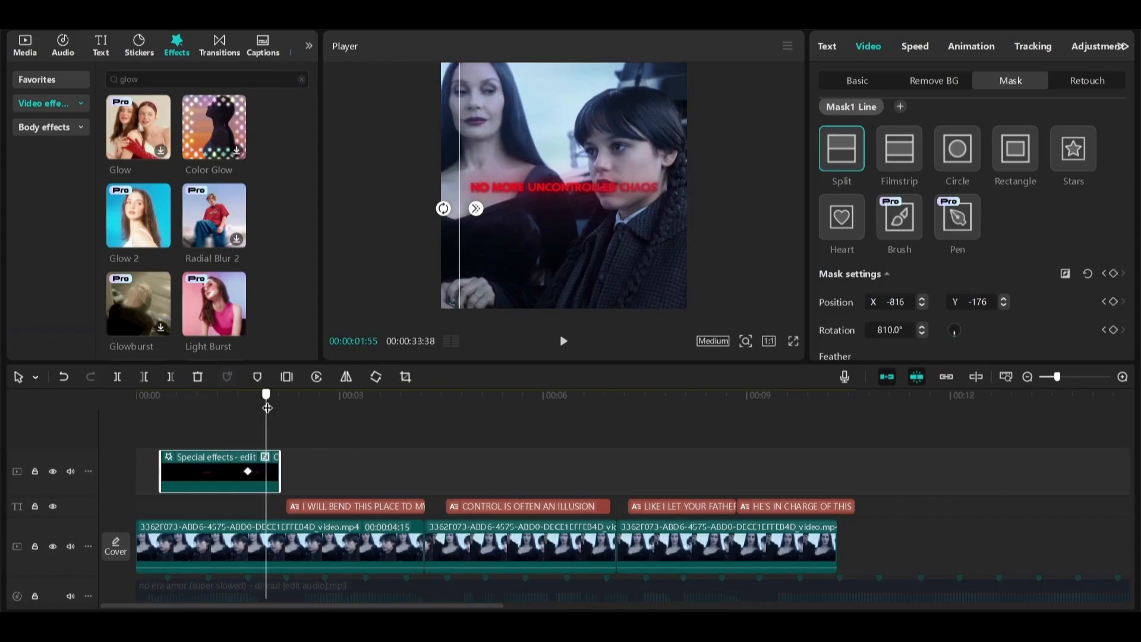
pyautogui.click(249, 474)
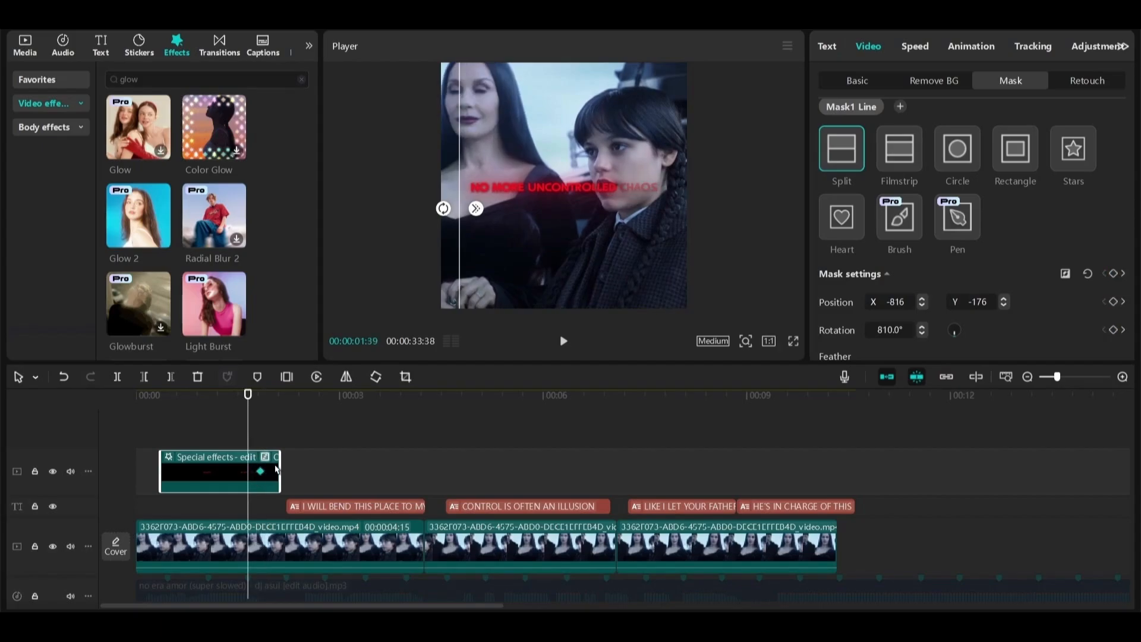
pyautogui.keyDown('ctrl'); pyautogui.scroll(5, 276, 470); pyautogui.keyUp('ctrl')
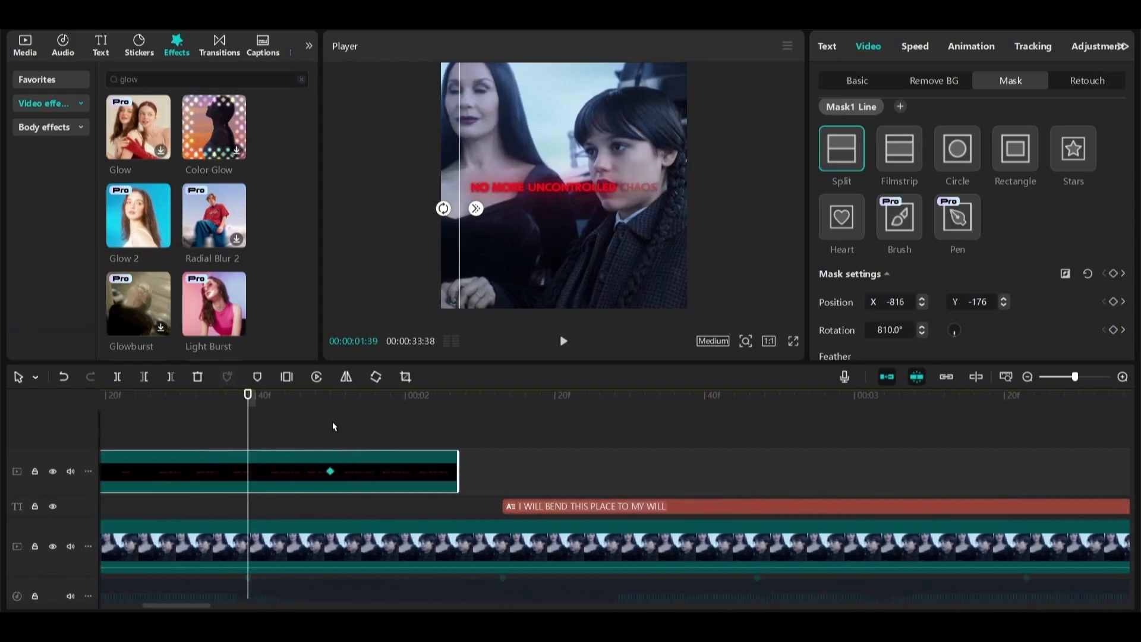
pyautogui.moveTo(317, 401); pyautogui.dragTo(398, 409)
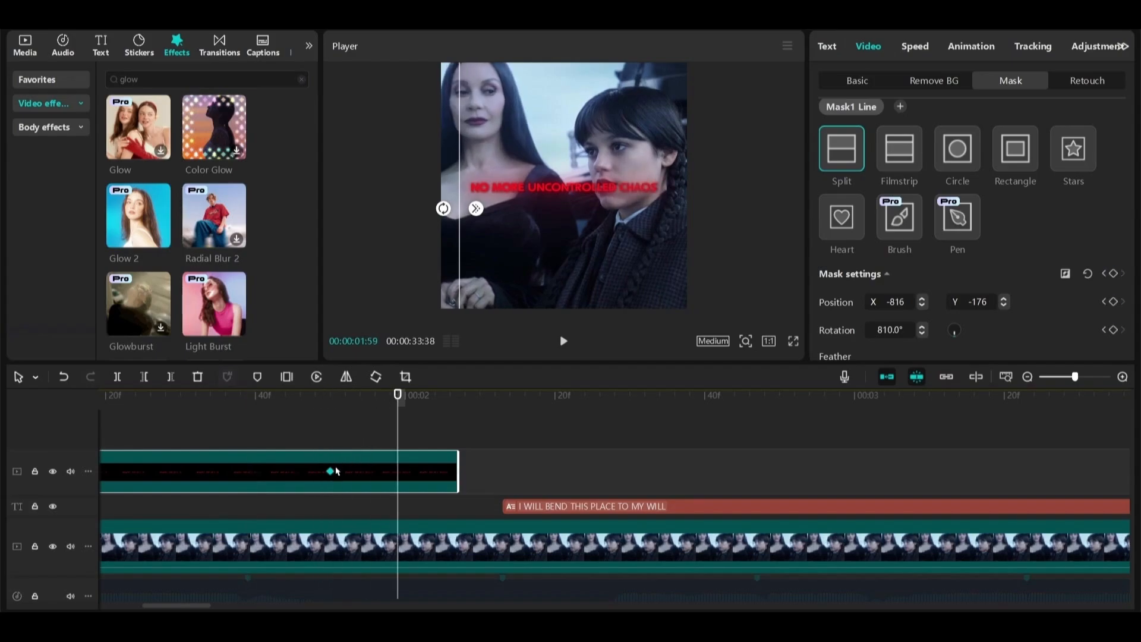
pyautogui.moveTo(336, 475); pyautogui.dragTo(388, 471)
pyautogui.click(384, 472)
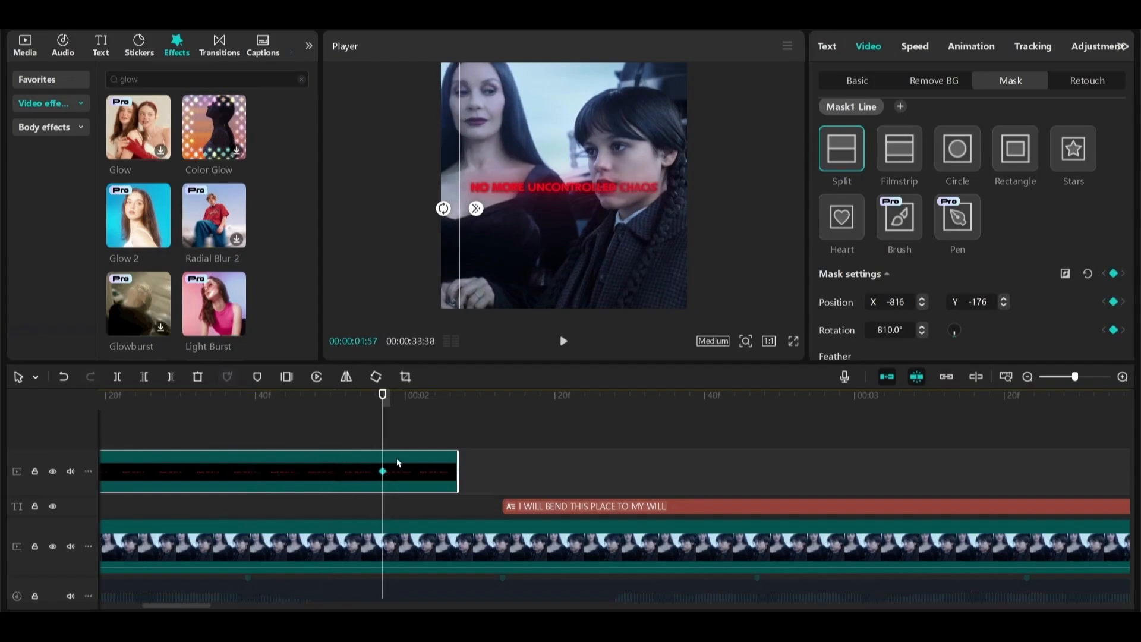
# Copy the mask keyframe to 00:00:02:04 and set its mask to X 960, Y -371, rotation 861° and feather 59.
pyautogui.moveTo(408, 402); pyautogui.dragTo(437, 402)
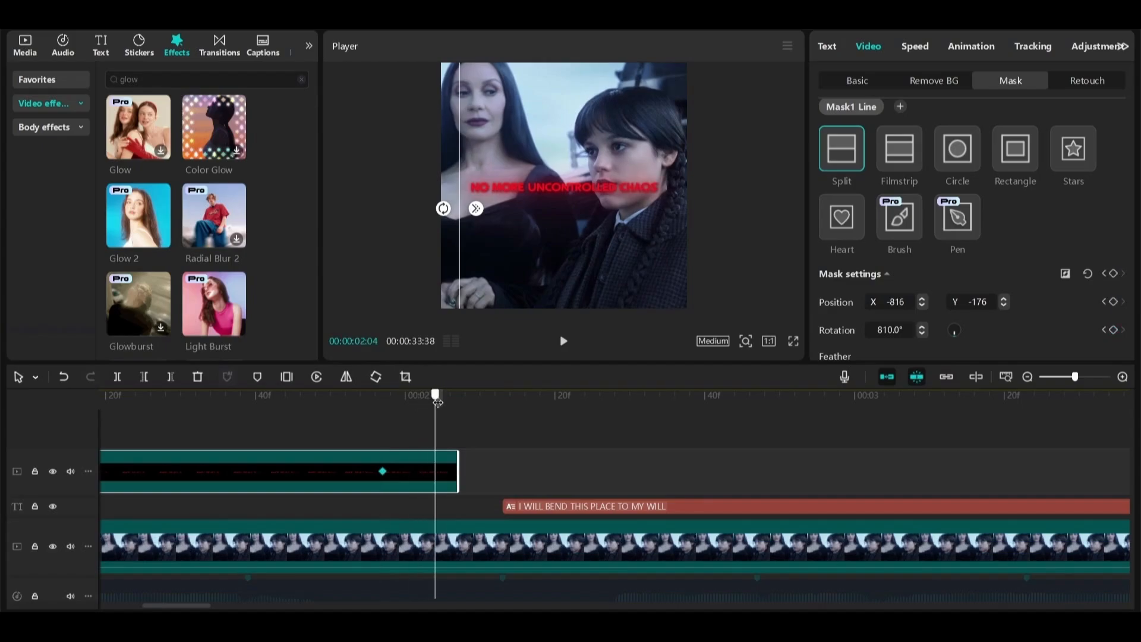
pyautogui.click(435, 471)
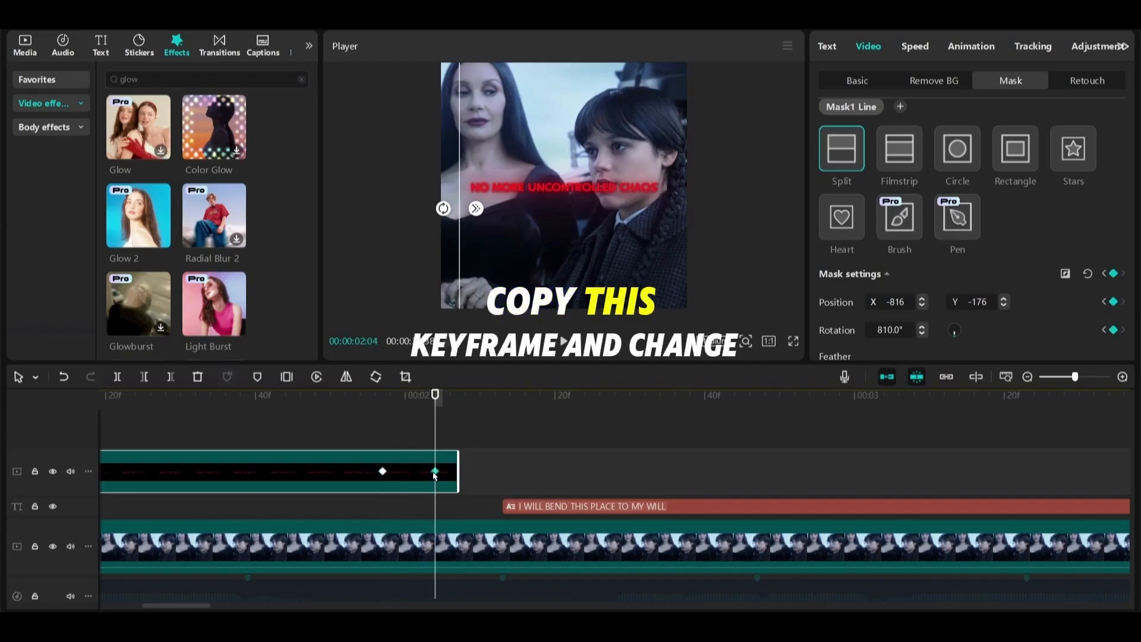
pyautogui.moveTo(466, 187); pyautogui.dragTo(675, 211)
pyautogui.scroll(-1, 1016, 220)
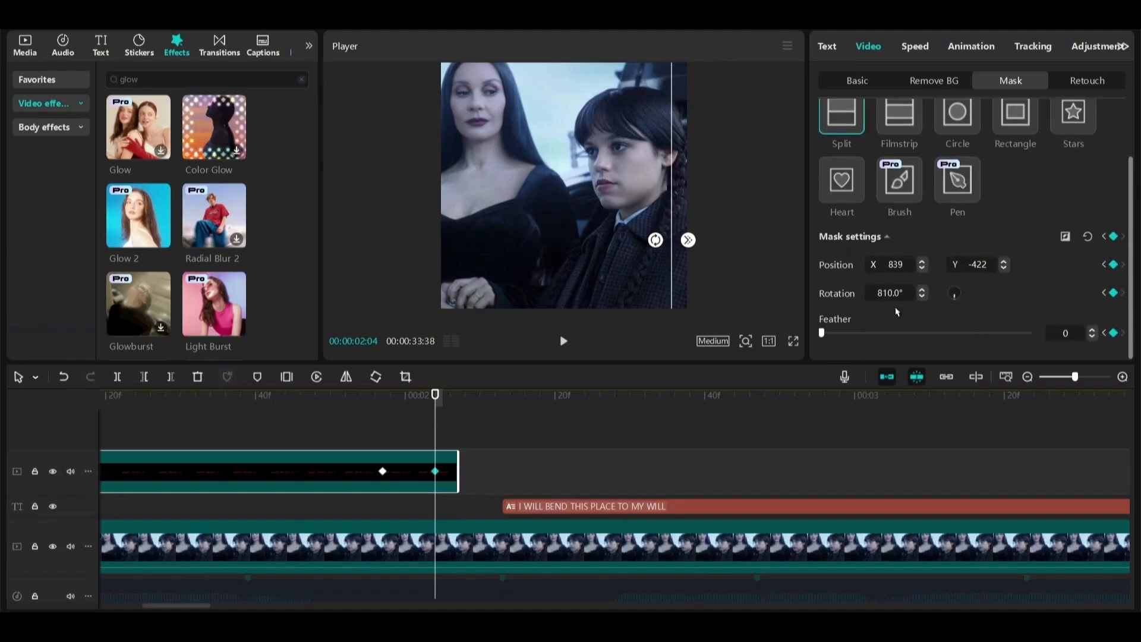
pyautogui.moveTo(1032, 322); pyautogui.dragTo(862, 320)
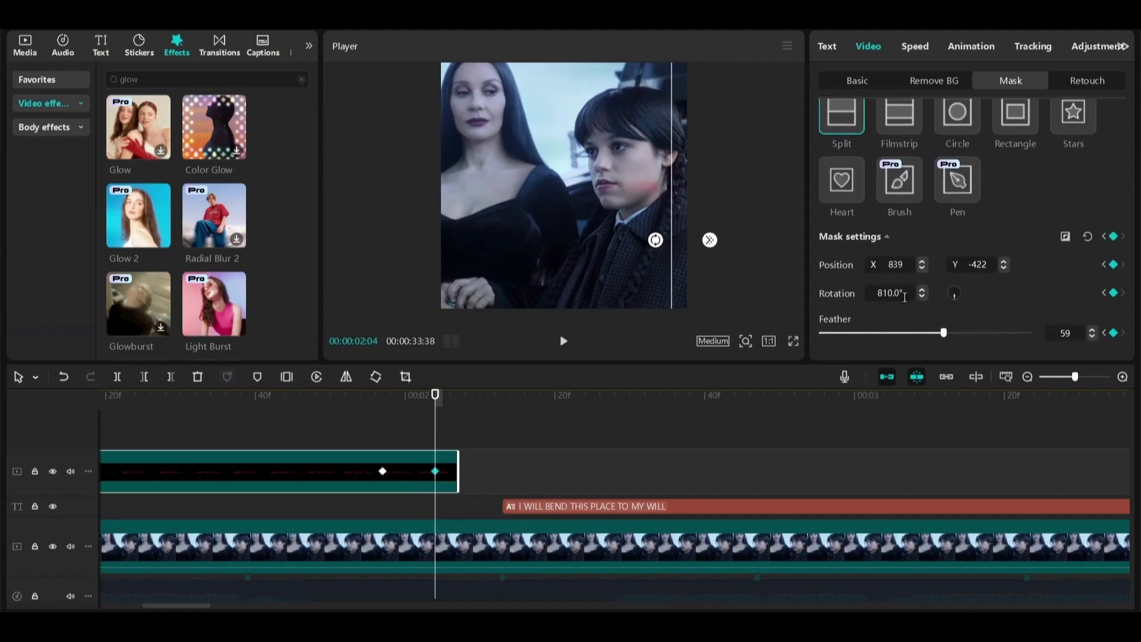
pyautogui.moveTo(669, 184); pyautogui.dragTo(708, 170)
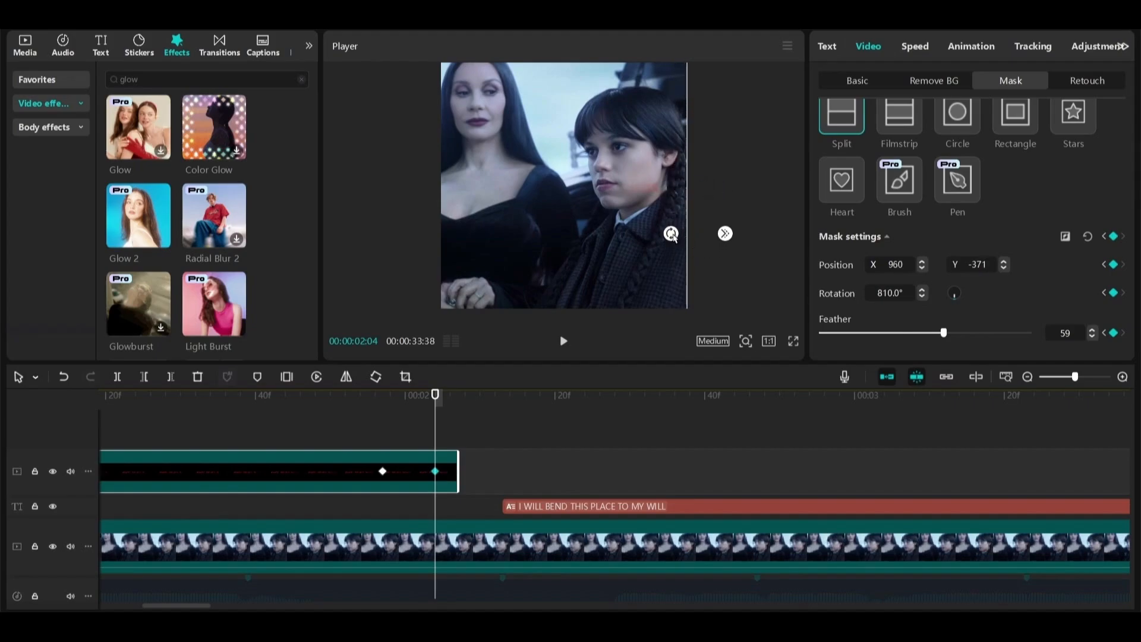
pyautogui.moveTo(671, 234); pyautogui.dragTo(609, 249)
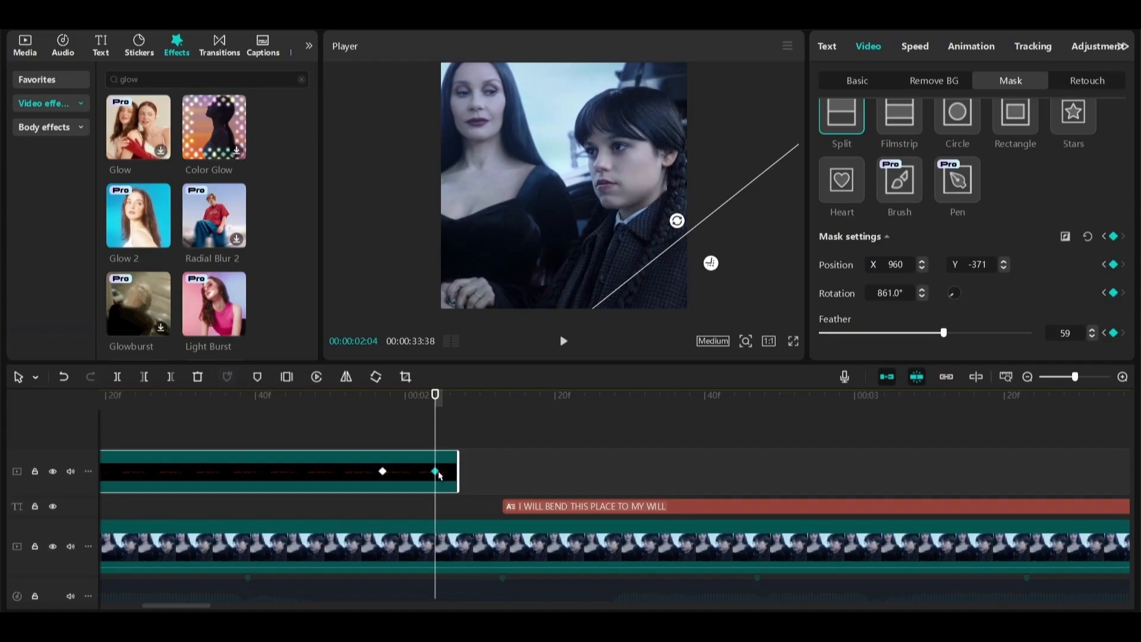
# Move the second mask keyframe to the end of the caption clip and play the caption full screen.
pyautogui.moveTo(436, 473); pyautogui.dragTo(456, 471)
pyautogui.click(301, 400)
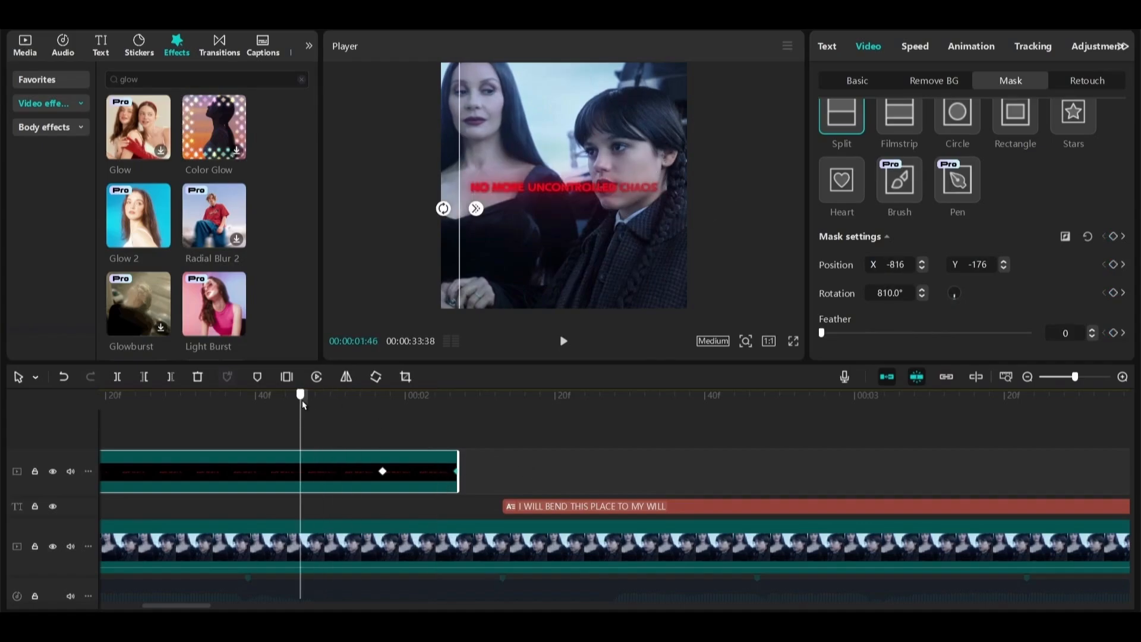
pyautogui.click(290, 443)
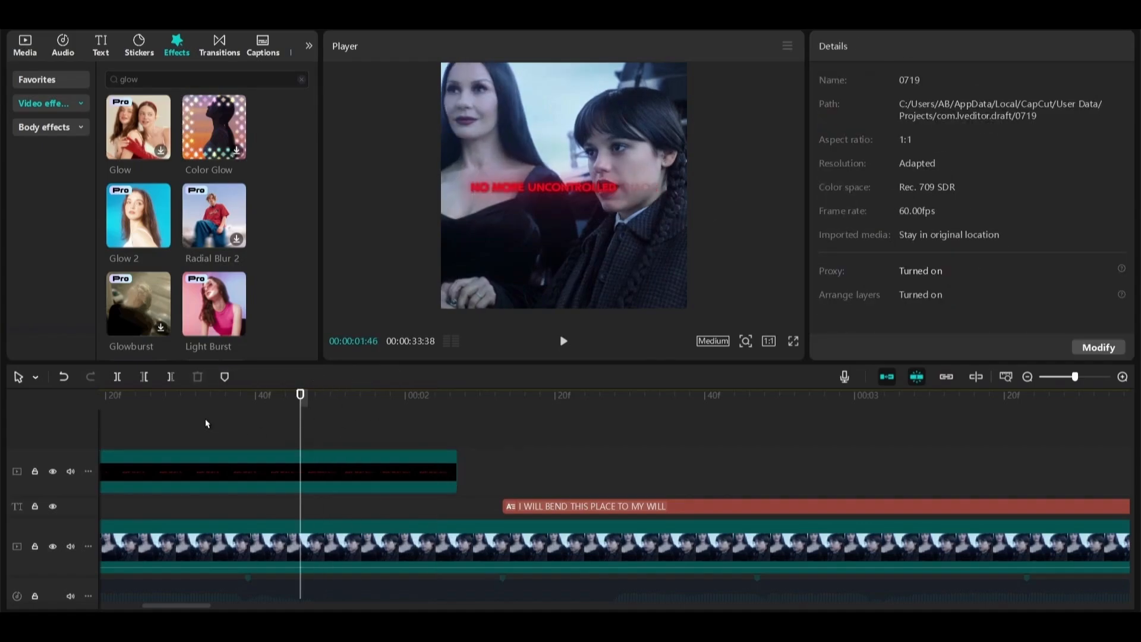
pyautogui.click(205, 418)
pyautogui.click(793, 341)
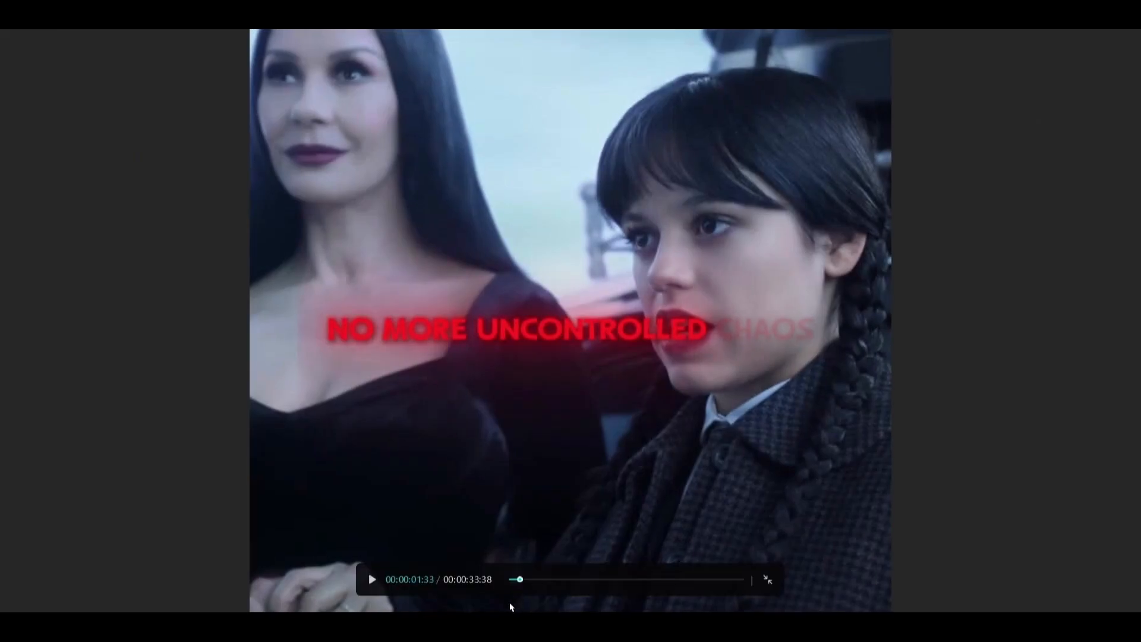
pyautogui.moveTo(518, 584); pyautogui.dragTo(516, 581)
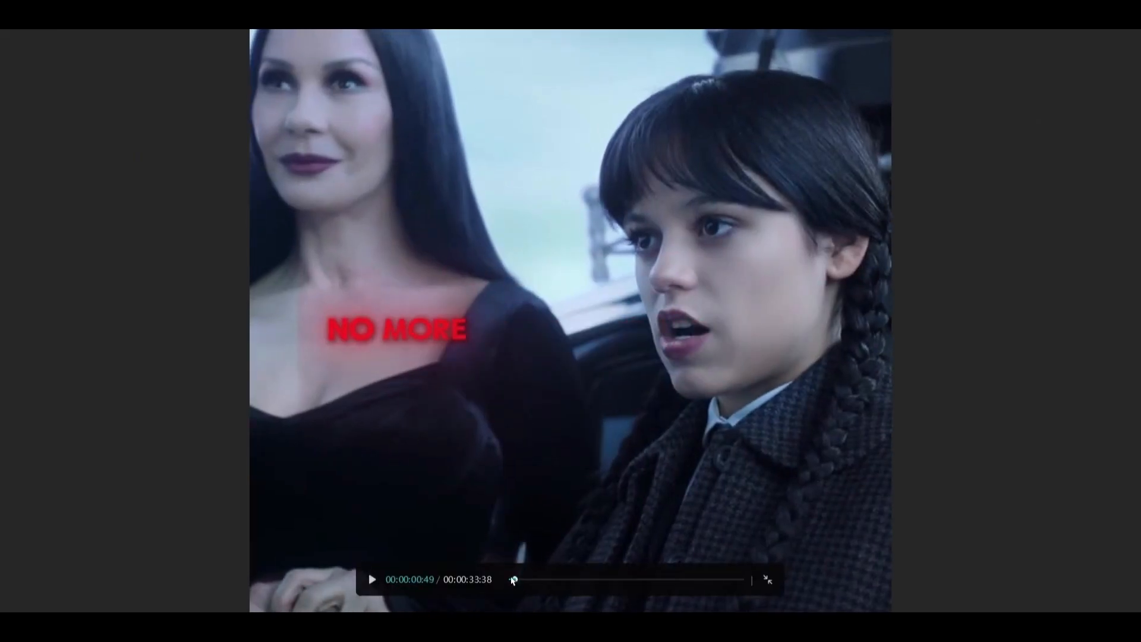
pyautogui.click(511, 580)
pyautogui.press('space')
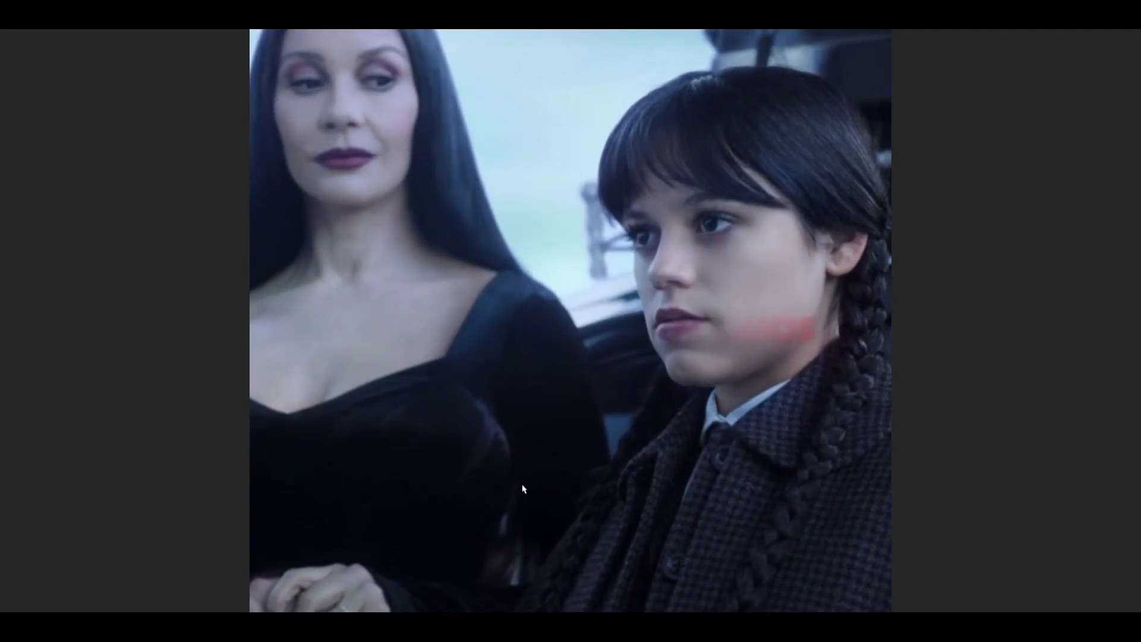
# Replay the caption's fade-out full screen from an earlier point.
pyautogui.press('Escape')
pyautogui.moveTo(364, 395); pyautogui.dragTo(210, 400)
pyautogui.click(792, 342)
pyautogui.press('space')
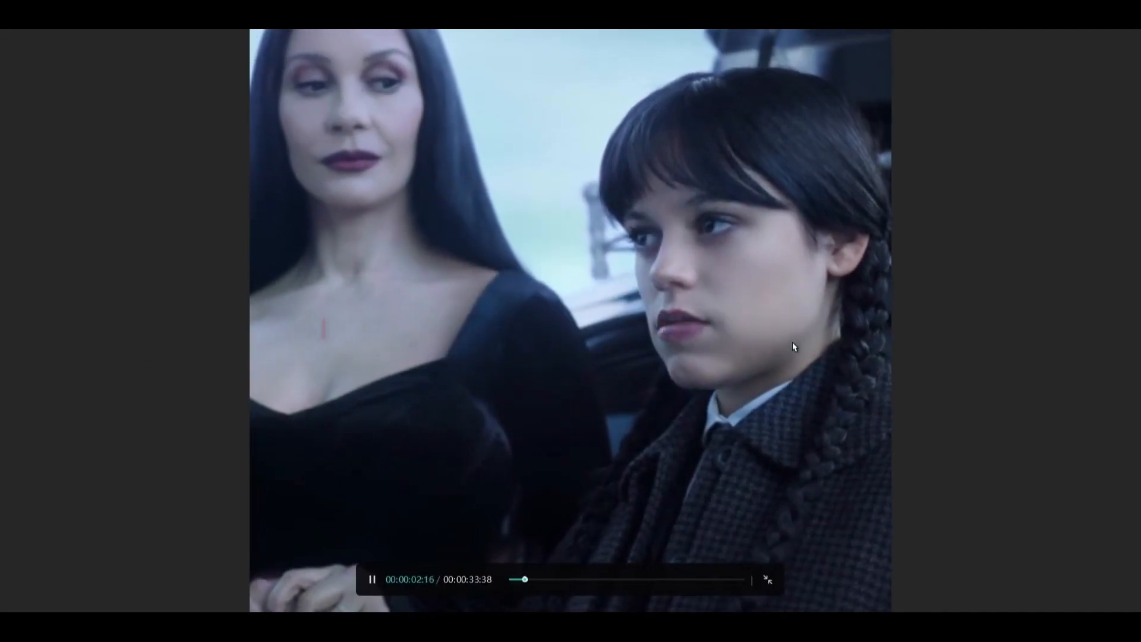
pyautogui.press('Escape')
# Move the first mask keyframe back to 00:00:01:39 and play the longer fade-out full screen.
pyautogui.click(398, 488)
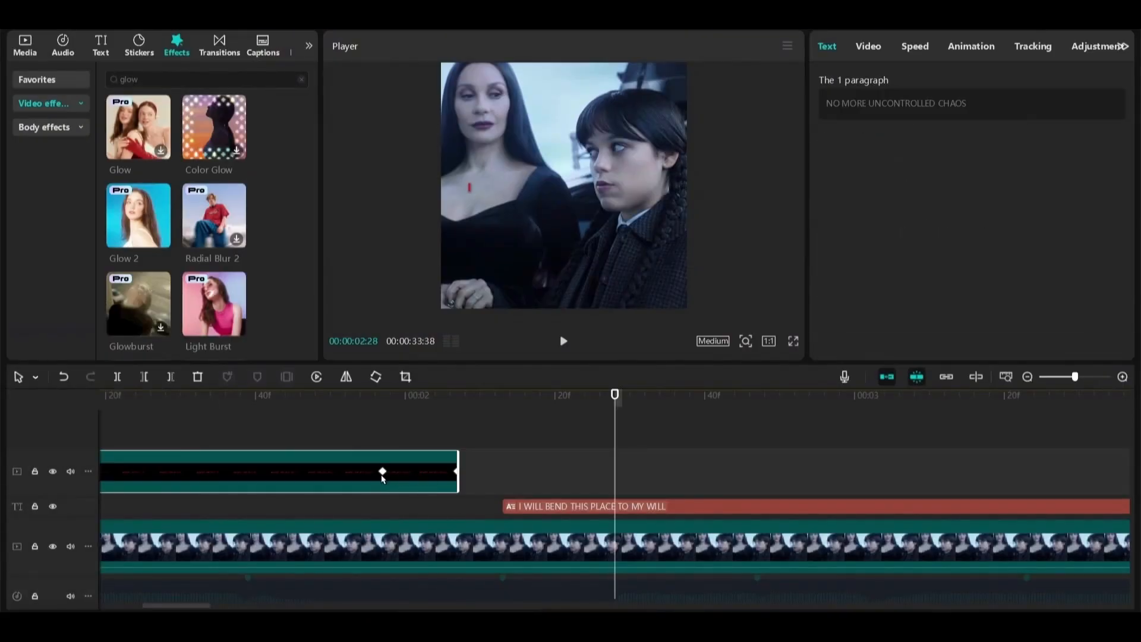
pyautogui.moveTo(382, 473); pyautogui.dragTo(250, 476)
pyautogui.hotkey('ctrl', 'z')
pyautogui.click(794, 341)
pyautogui.press('space')
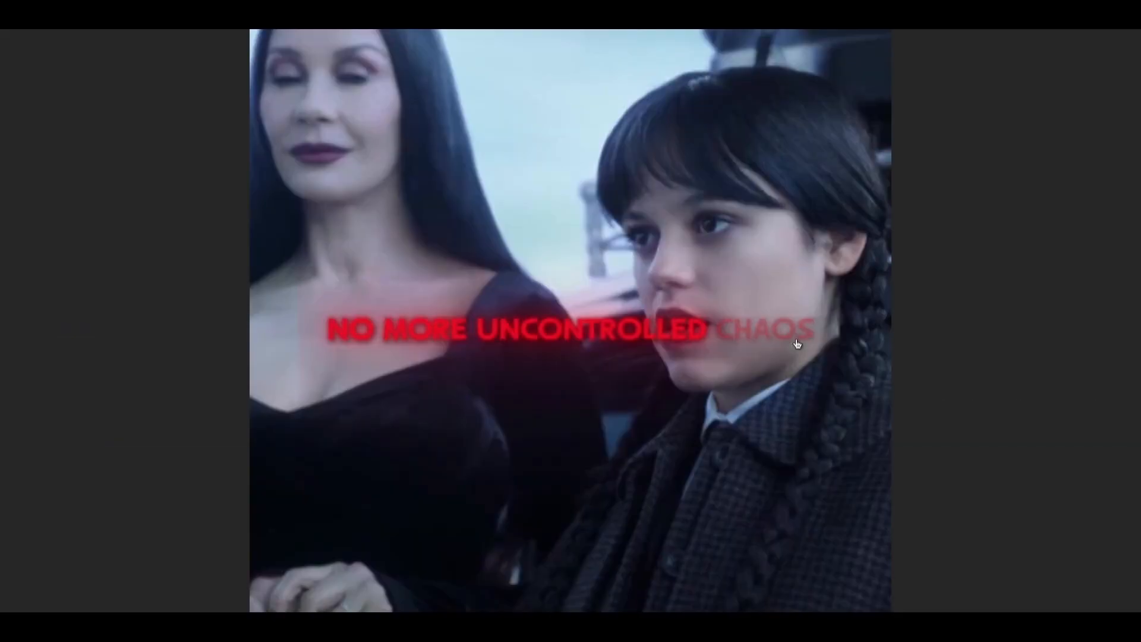
pyautogui.press('Escape')
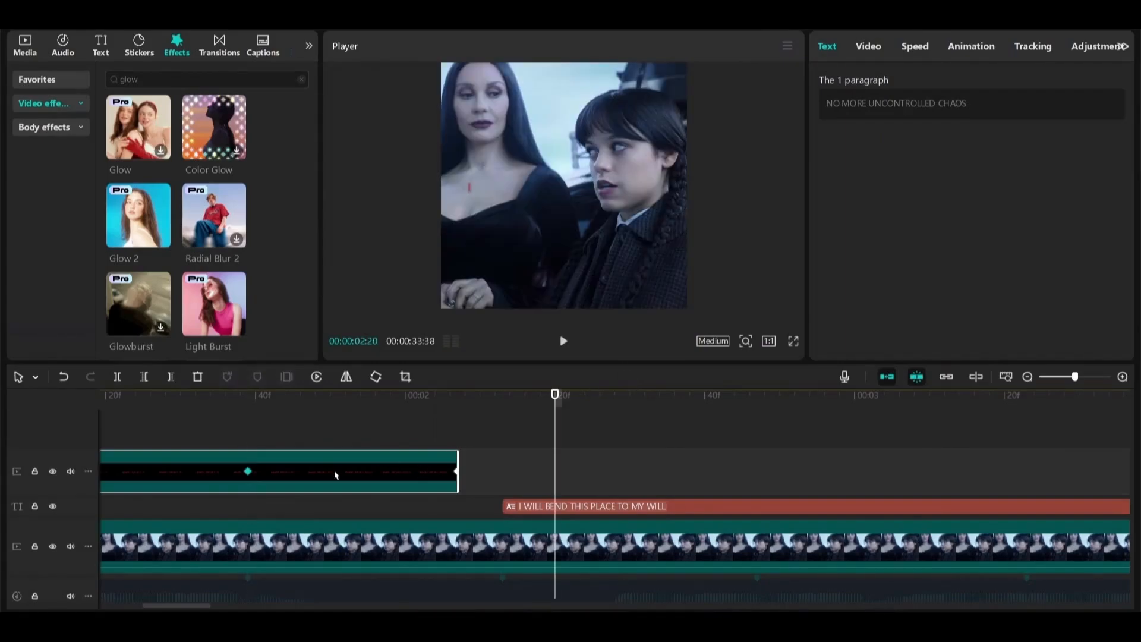
# Try the Cubic Ease, Quad Out and Ease In preset curves on the mask keyframes, and apply Cubic In.
pyautogui.click(260, 477)
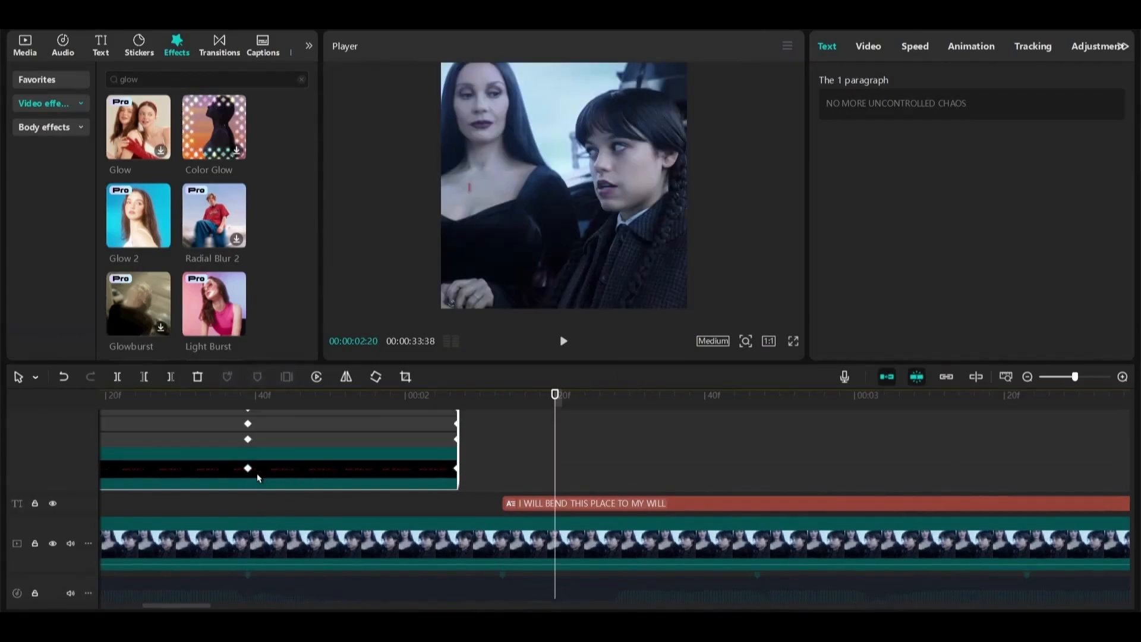
pyautogui.rightClick(453, 471)
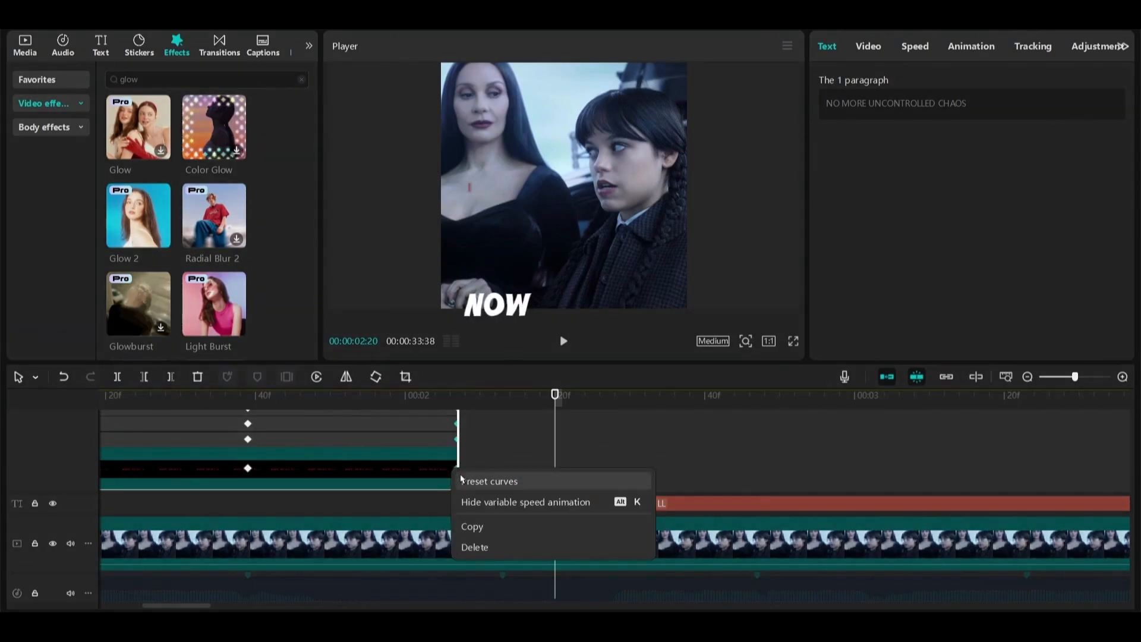
pyautogui.click(481, 479)
pyautogui.click(497, 552)
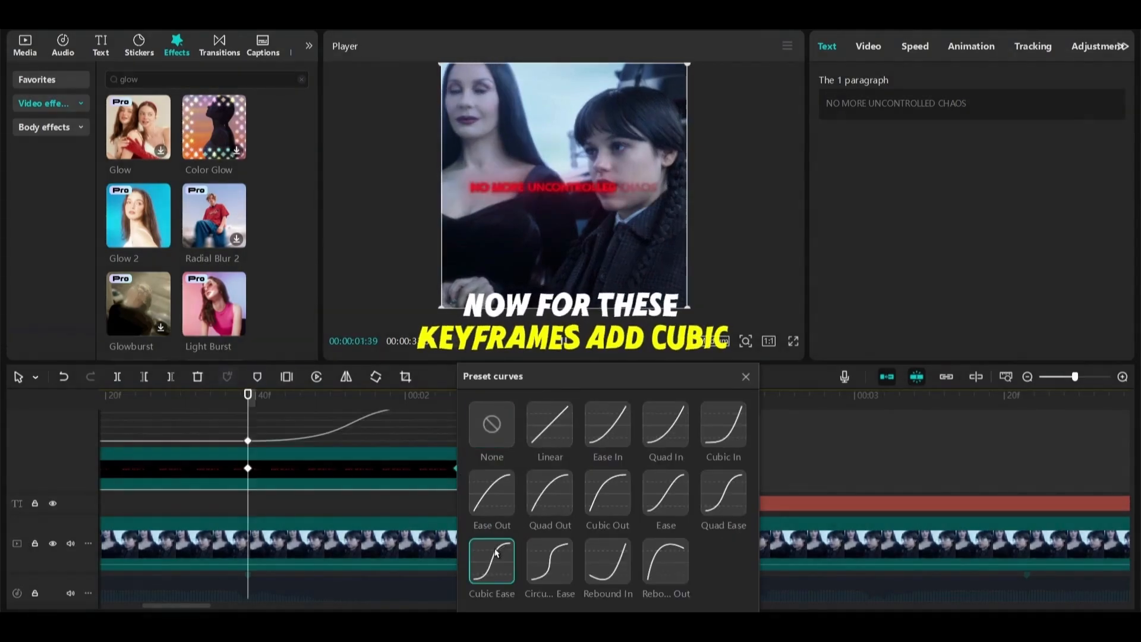
pyautogui.click(556, 498)
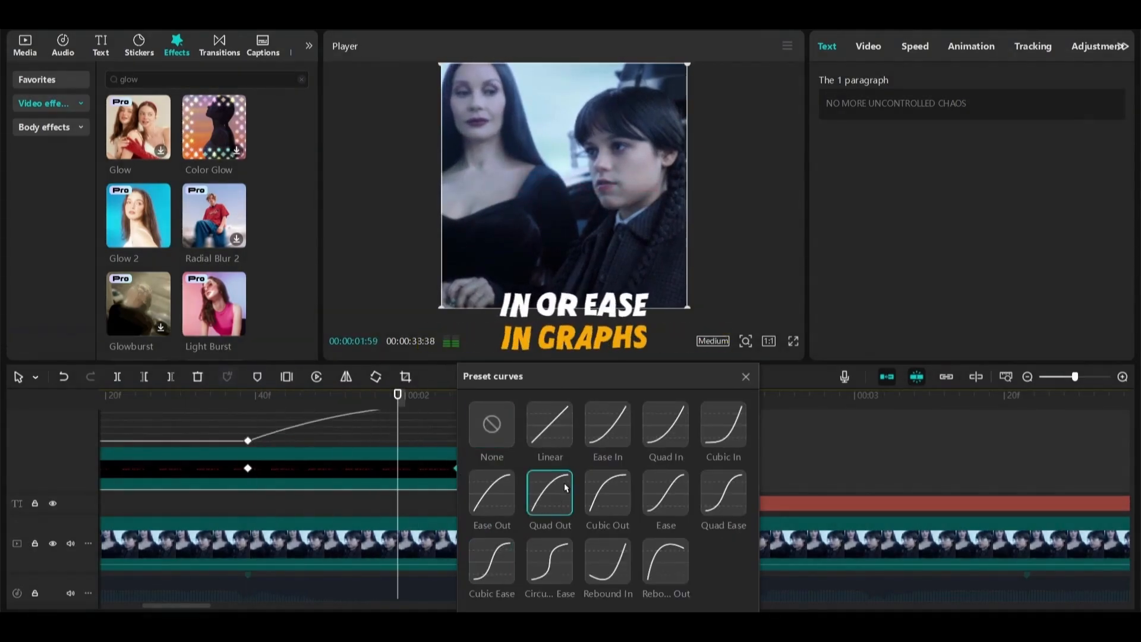
pyautogui.click(626, 426)
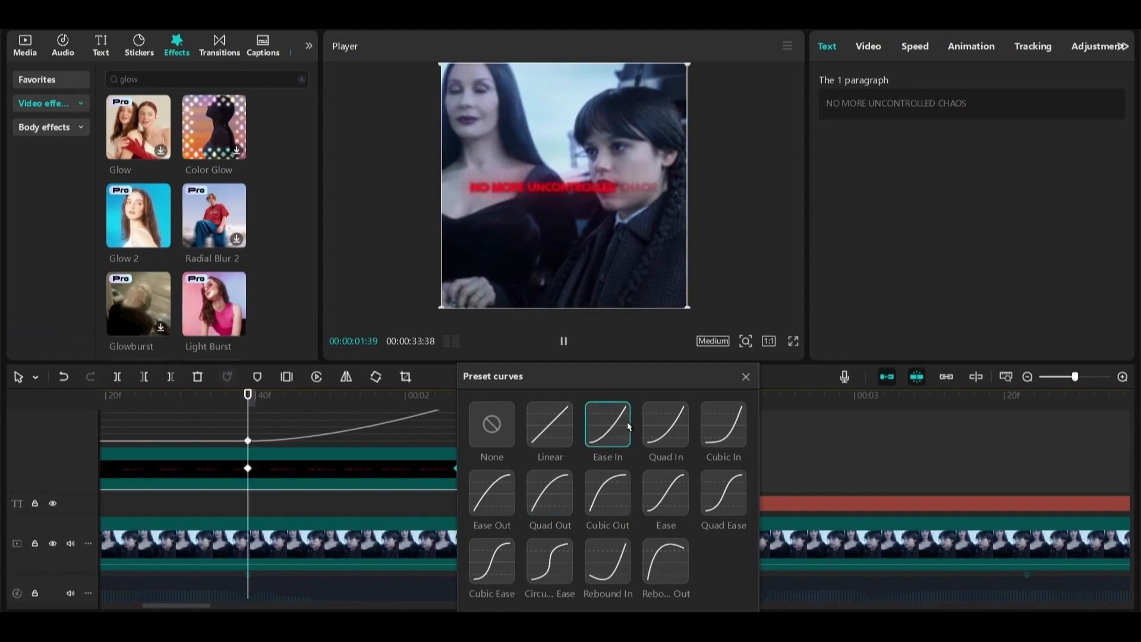
pyautogui.click(736, 425)
pyautogui.click(746, 376)
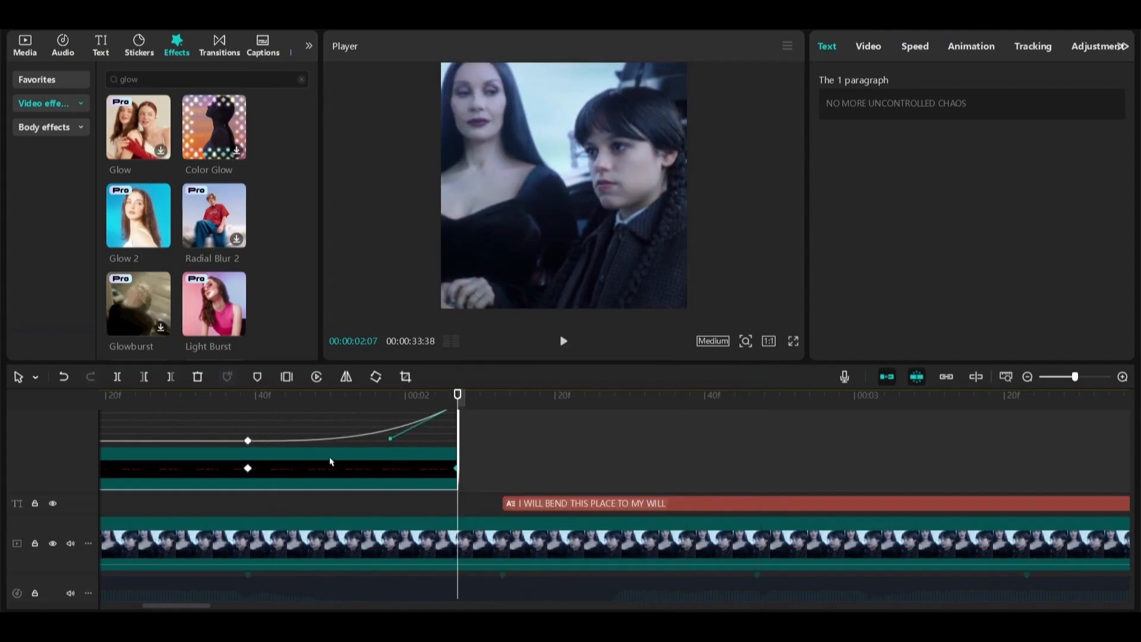
# Play the caption full screen from the start of the timeline to review the eased mask animation.
pyautogui.click(173, 441)
pyautogui.moveTo(160, 403); pyautogui.dragTo(2, 410)
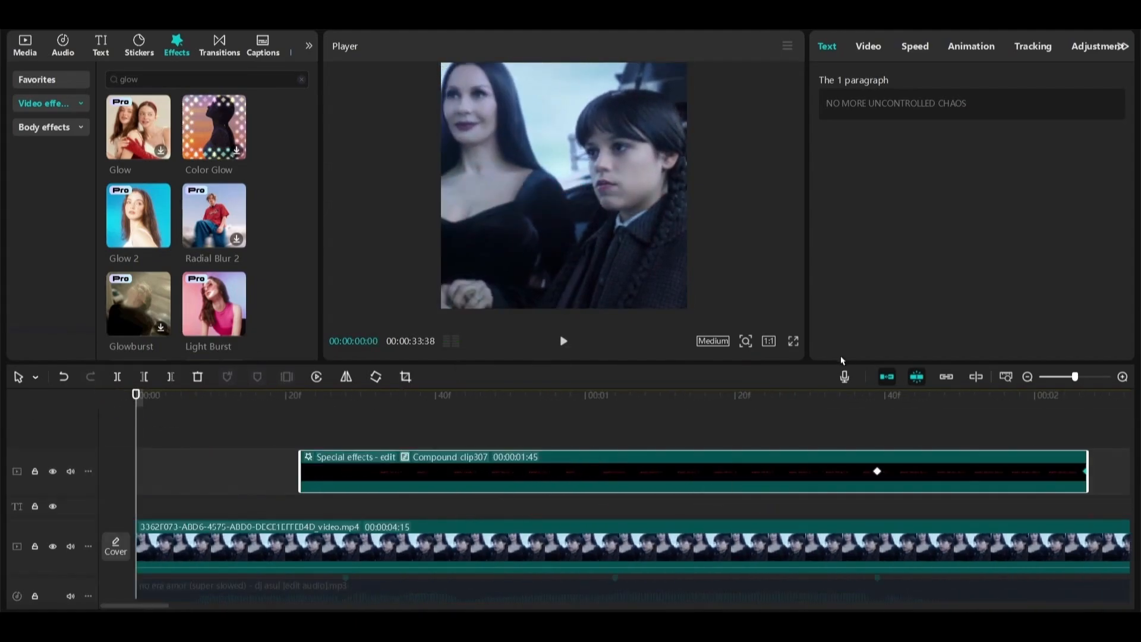
pyautogui.click(793, 341)
pyautogui.press('space')
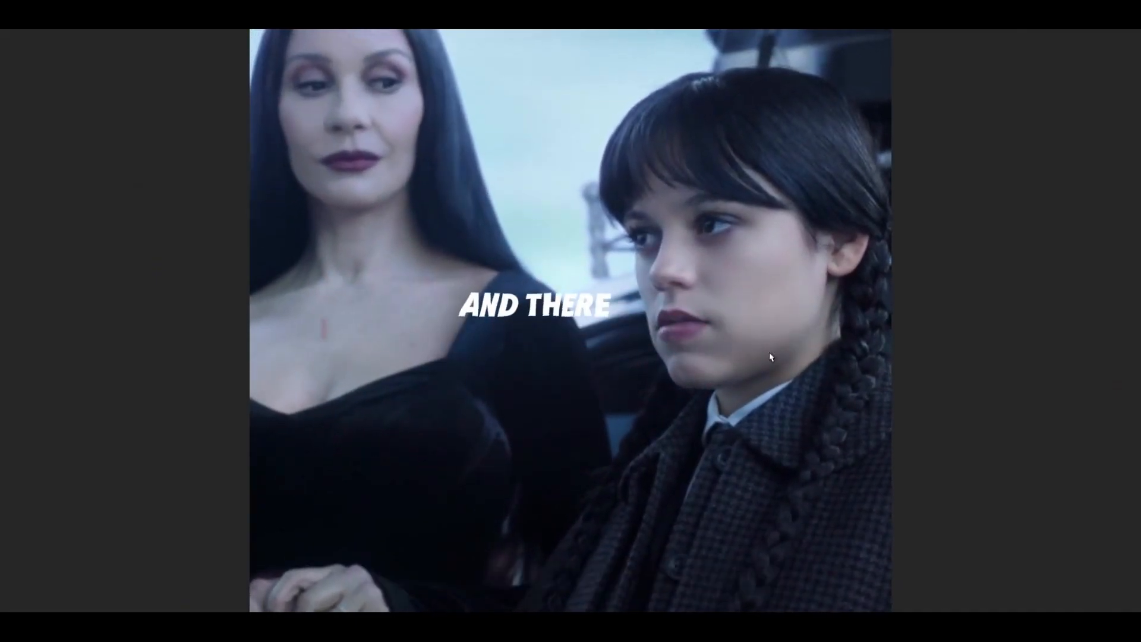
pyautogui.press('Escape')
# Move the playhead to 00:00:00:30 and open the caption clip's video mask settings.
pyautogui.moveTo(351, 405); pyautogui.dragTo(361, 408)
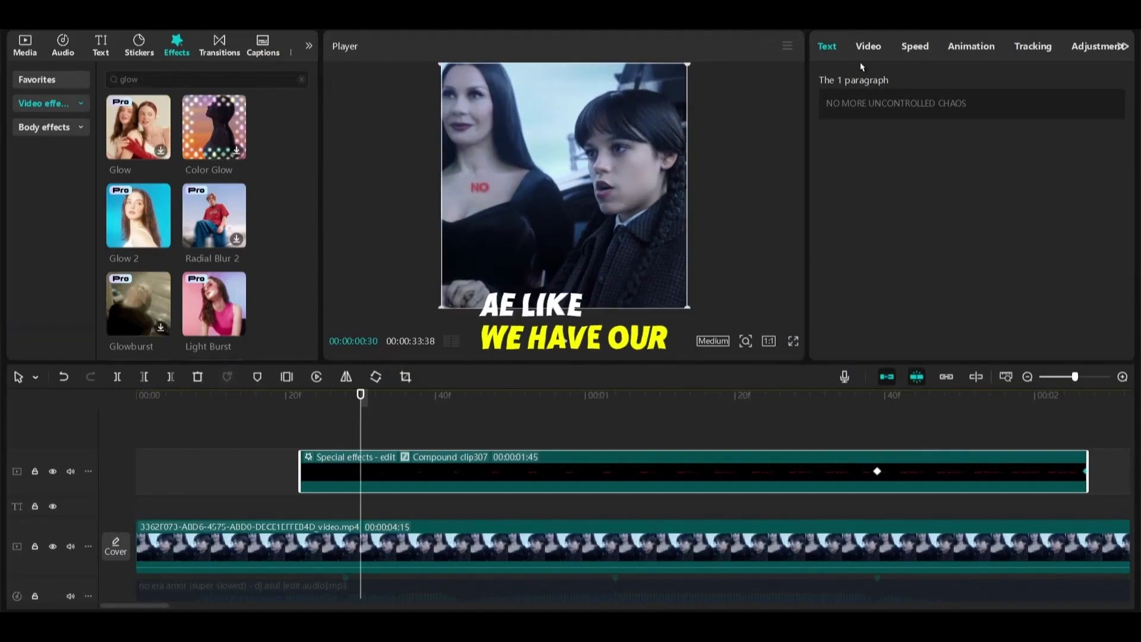
pyautogui.click(868, 47)
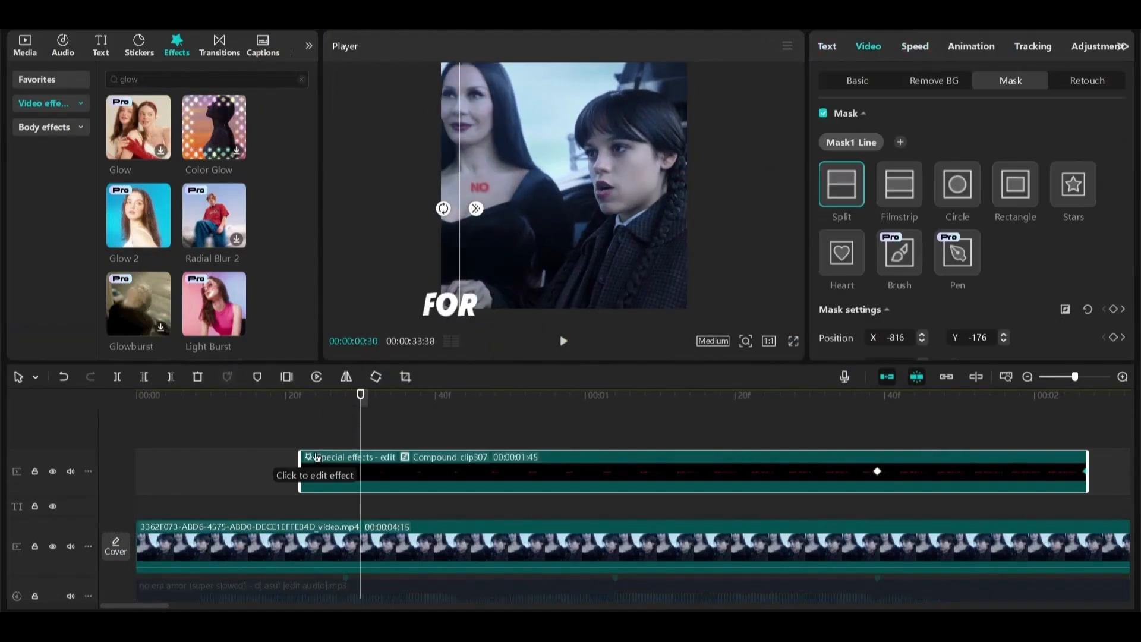